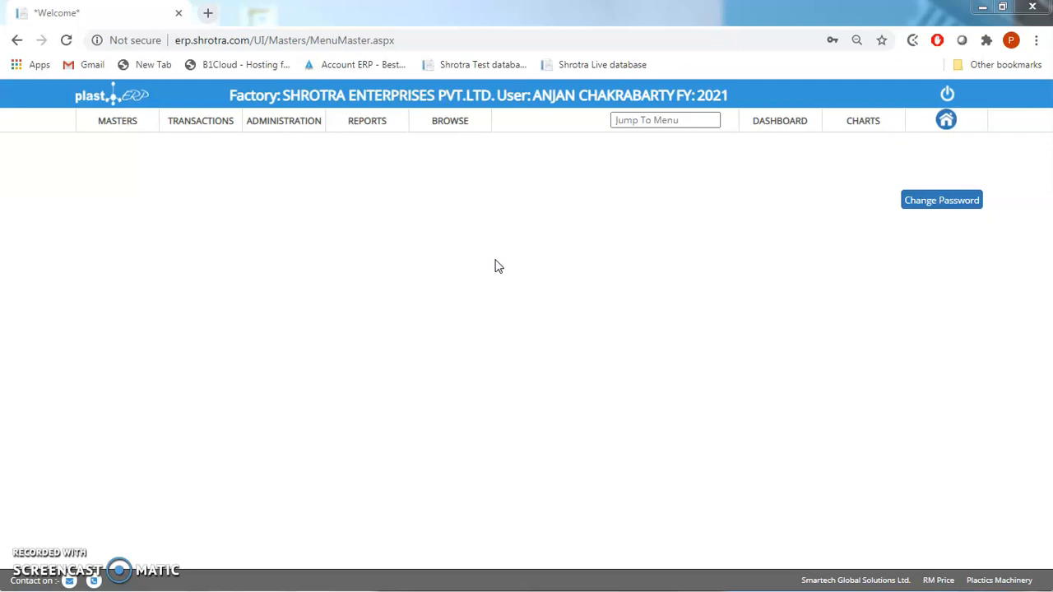
# - Open the Sales Order - Export transaction and start a new sales order
pyautogui.moveTo(200, 133)
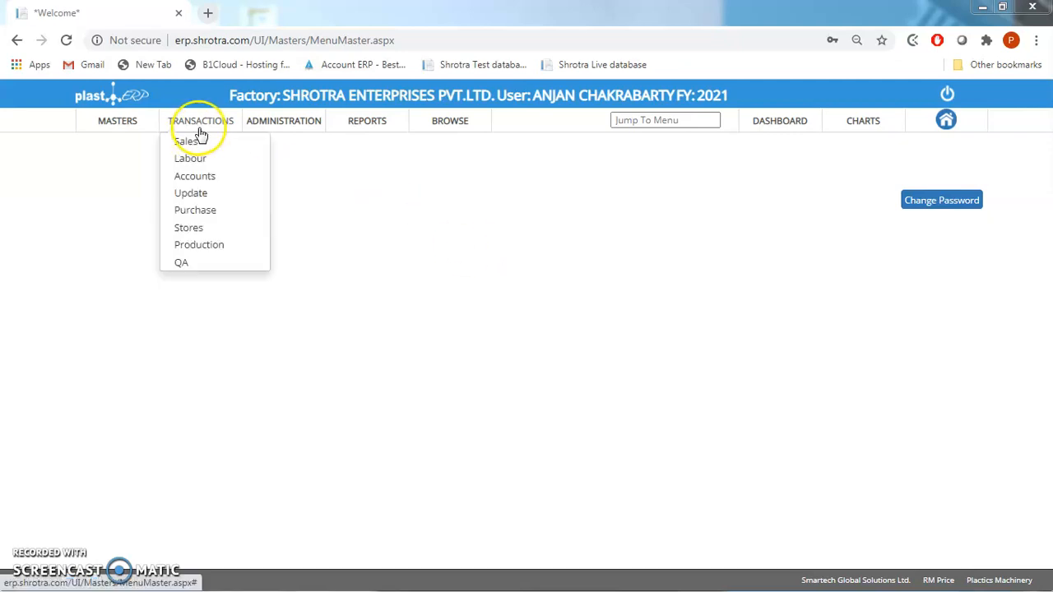
pyautogui.moveTo(302, 145)
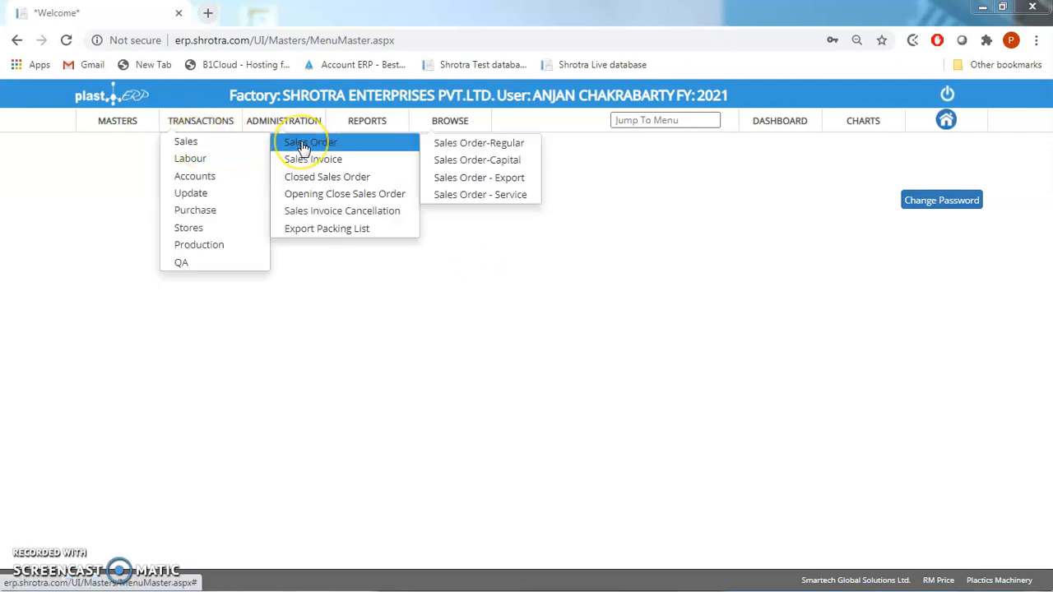
pyautogui.click(510, 178)
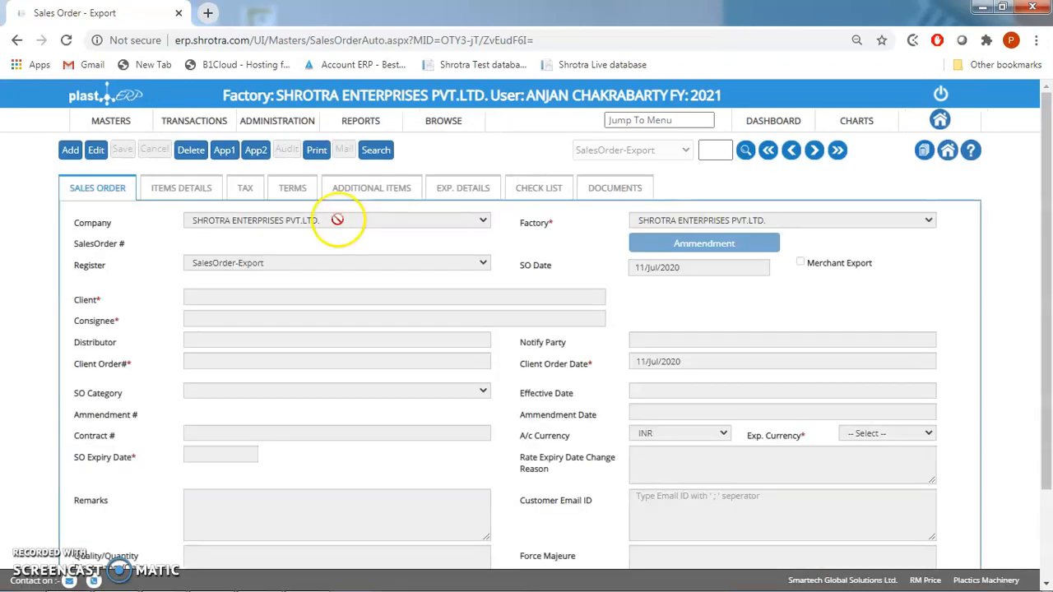
pyautogui.click(71, 155)
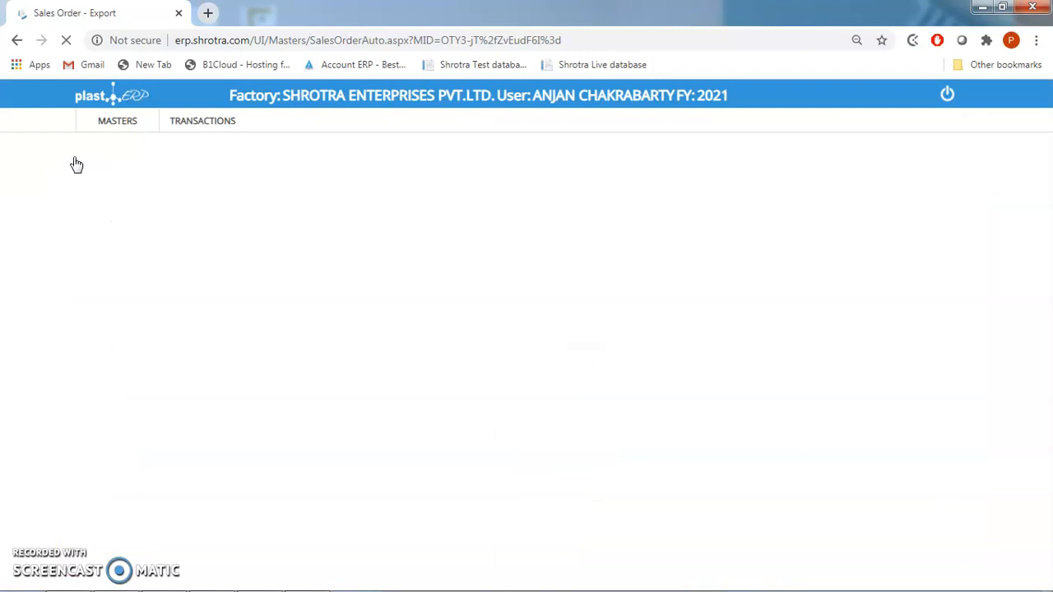
# - Choose SONVIGOA INTERNATIONAL LTD as the client of the sales order
pyautogui.click(201, 296)
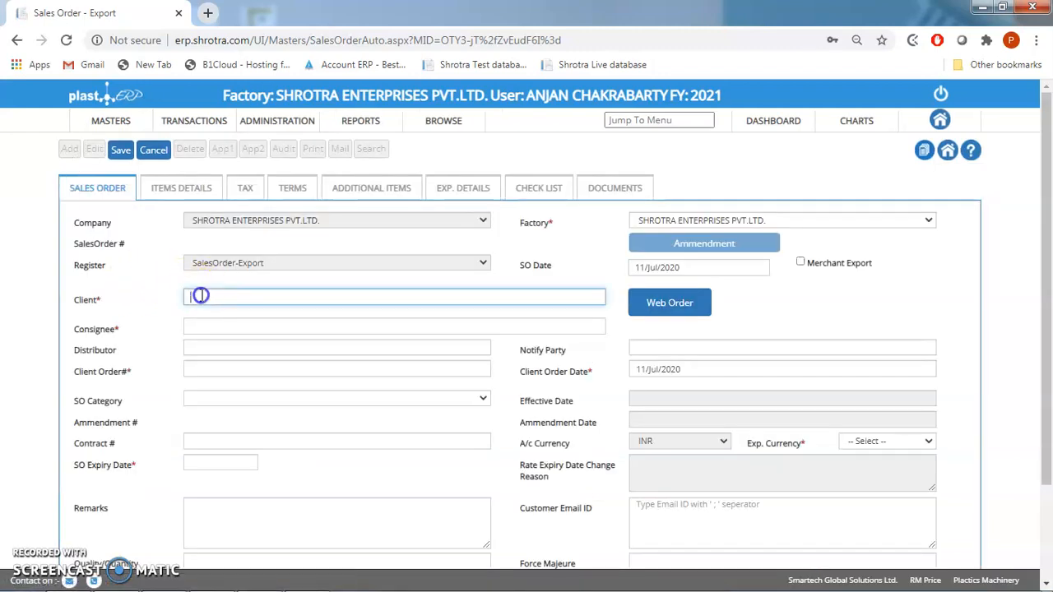
pyautogui.write('Sonvigo')
pyautogui.press('Down')
pyautogui.press('Return')
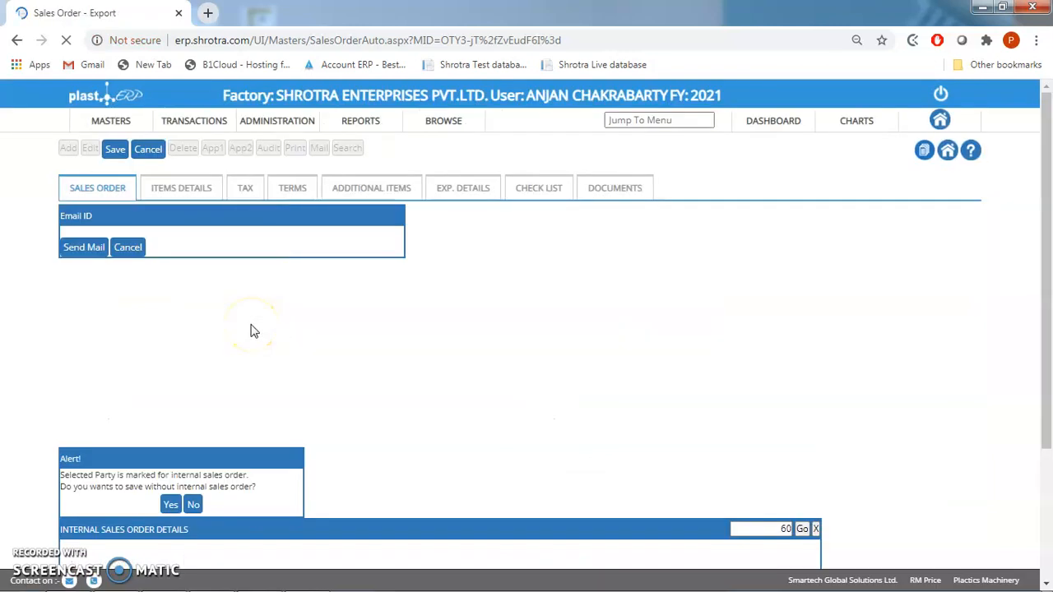
# - Enter the client order reference and set the SO expiry date to 31/Jul/2020
pyautogui.click(229, 366)
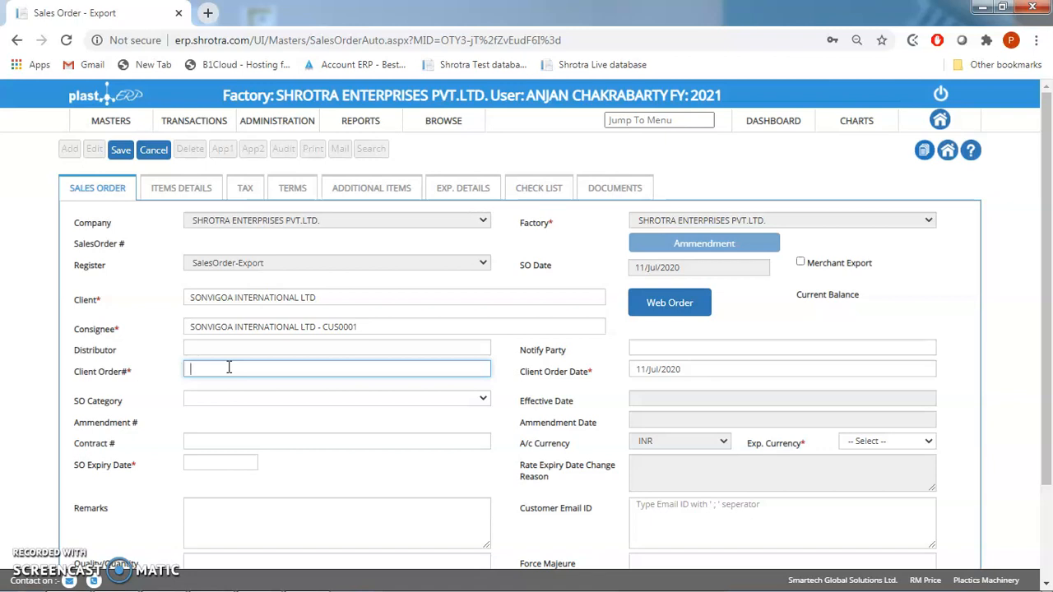
pyautogui.write('Test Vishal 1')
pyautogui.click(696, 370)
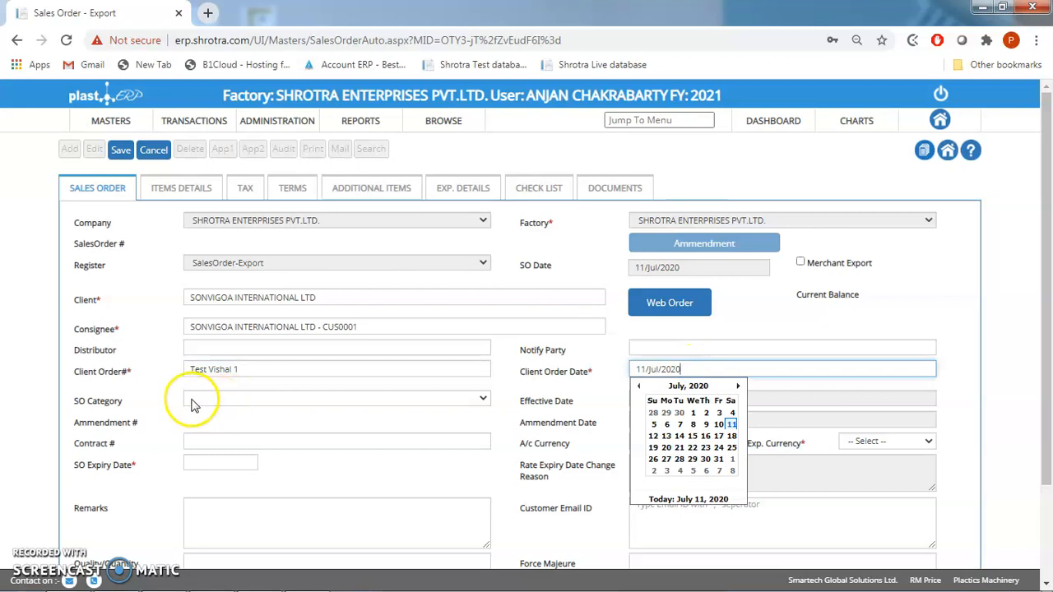
pyautogui.click(206, 463)
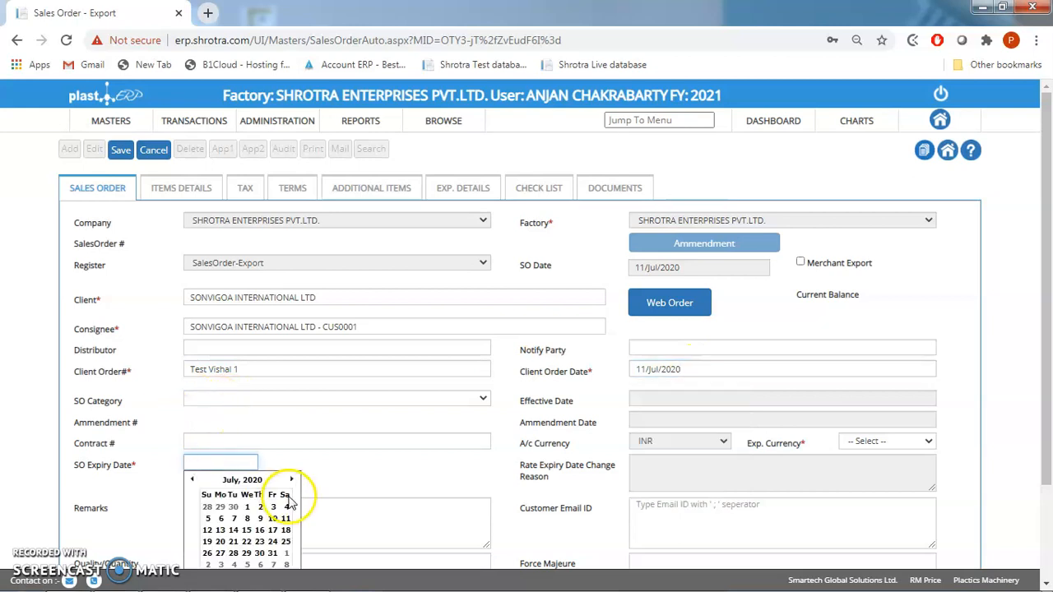
pyautogui.click(272, 554)
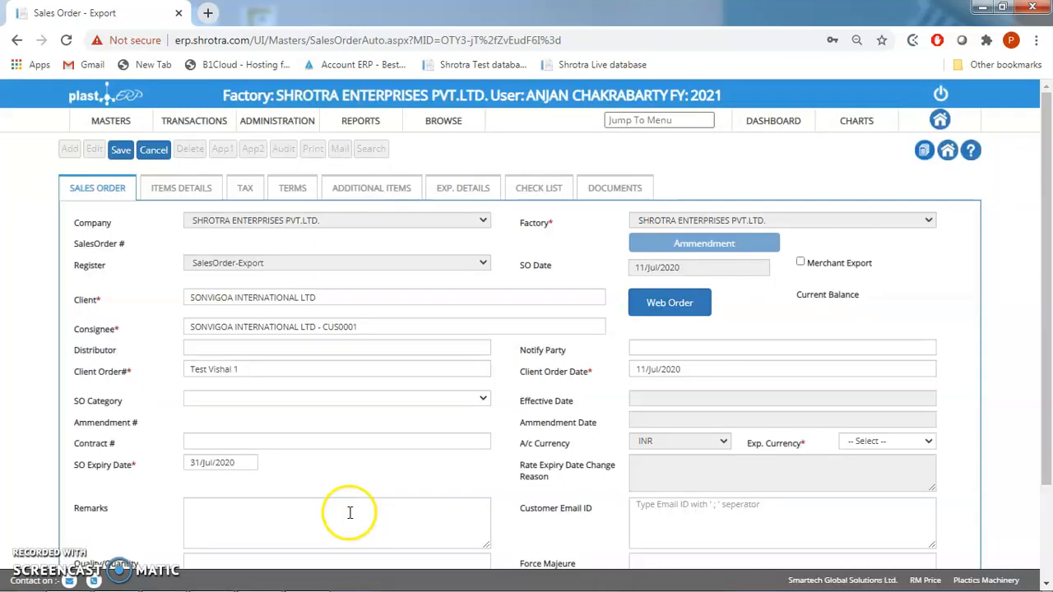
# - Enter "Test entry 1" as the remarks and fill in the customer's email ID
pyautogui.click(350, 512)
pyautogui.write('Test')
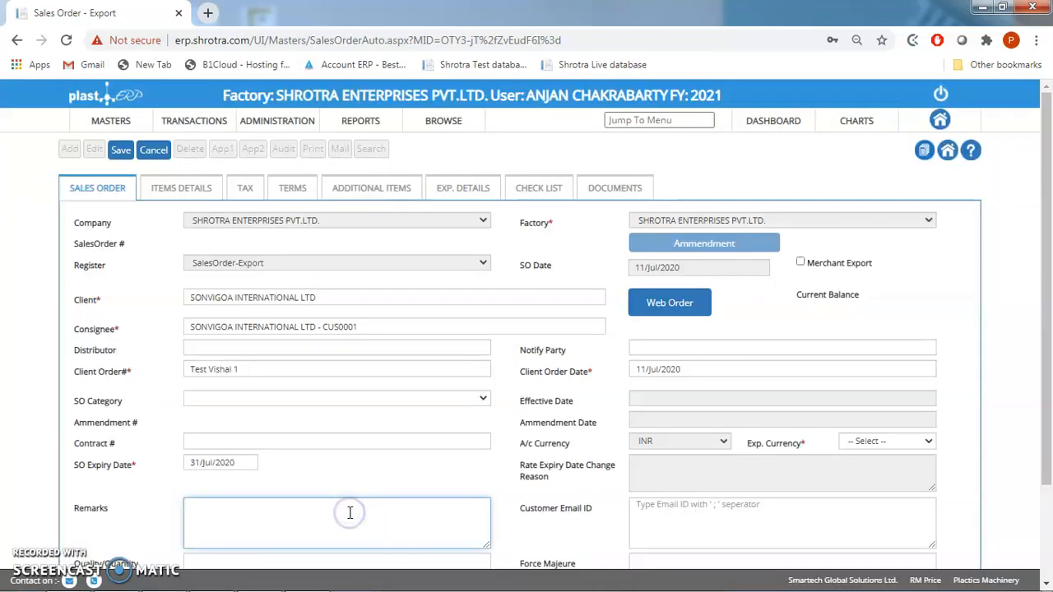
pyautogui.write(' entry 1')
pyautogui.click(729, 503)
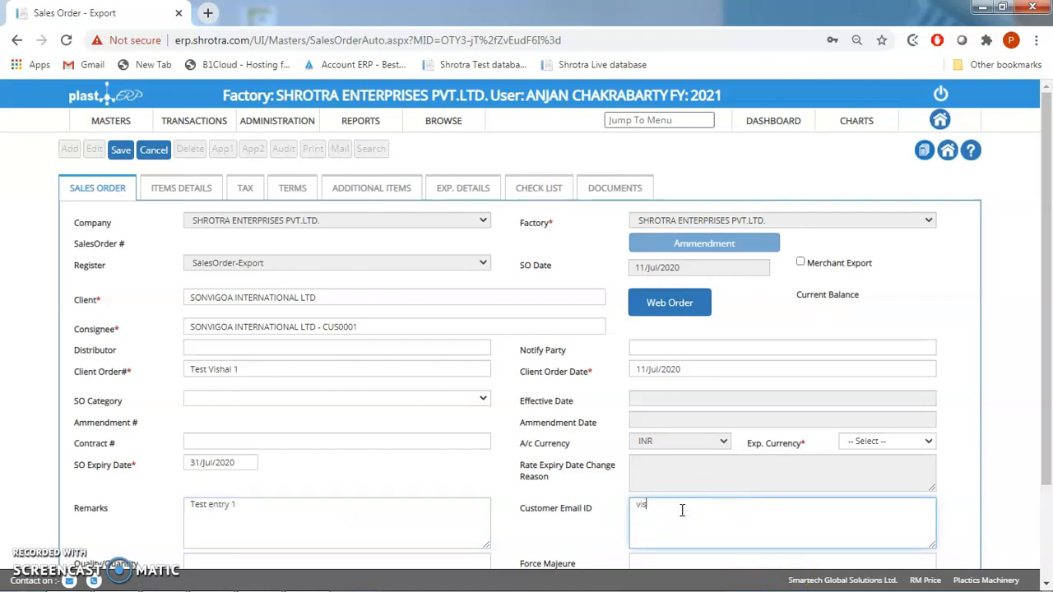
# - Enter "Test entry 2" for Quality/Quantity Discrepancy/Claim and "Test entry 3" for Force Majeure
pyautogui.scroll(-1, 1045, 499)
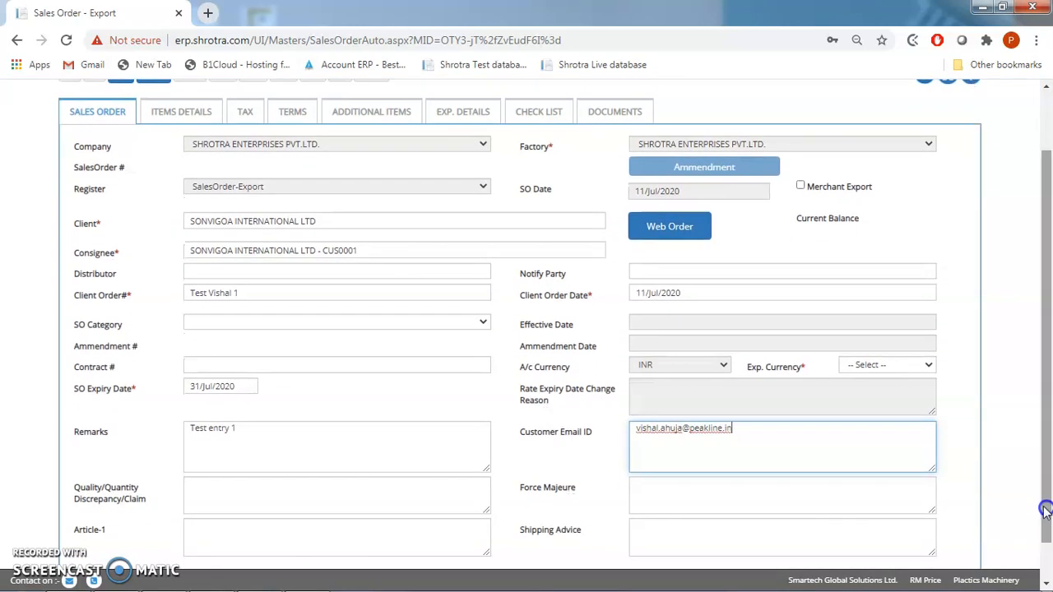
pyautogui.click(282, 477)
pyautogui.write('Test ')
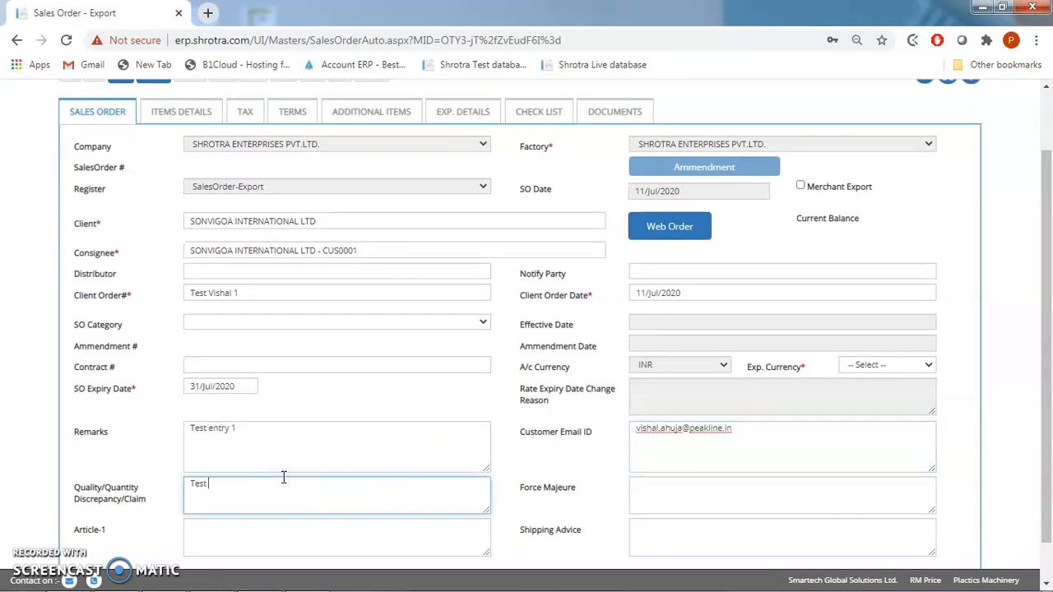
pyautogui.write('entry 2')
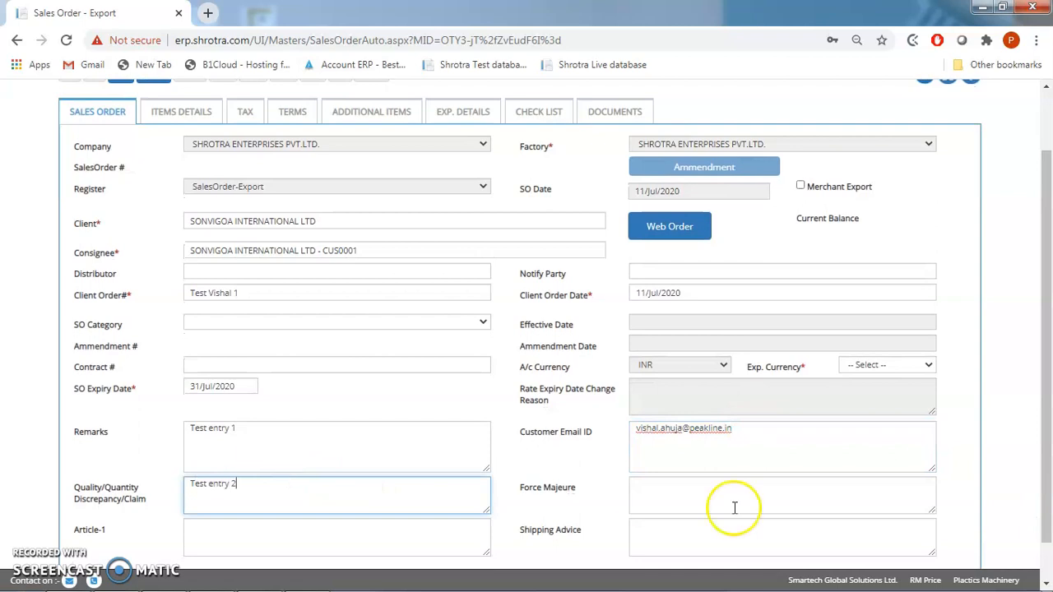
pyautogui.click(674, 487)
pyautogui.write('Test')
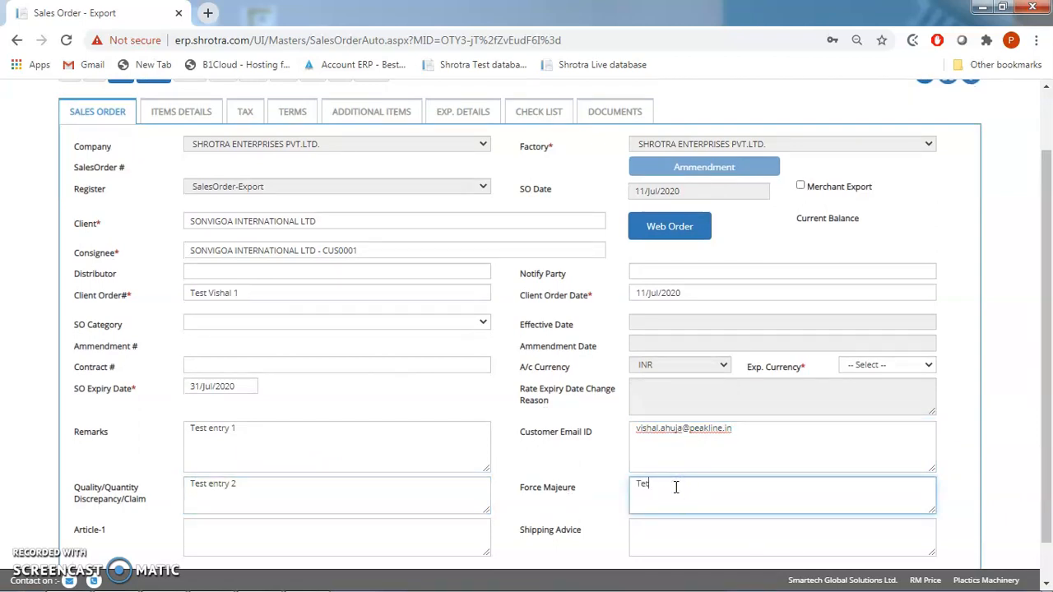
pyautogui.write(' entry 3')
# - Enter "Test entry 4" for Article-1 and "test Entry 5" for Shipping Advice
pyautogui.click(265, 533)
pyautogui.write('Test')
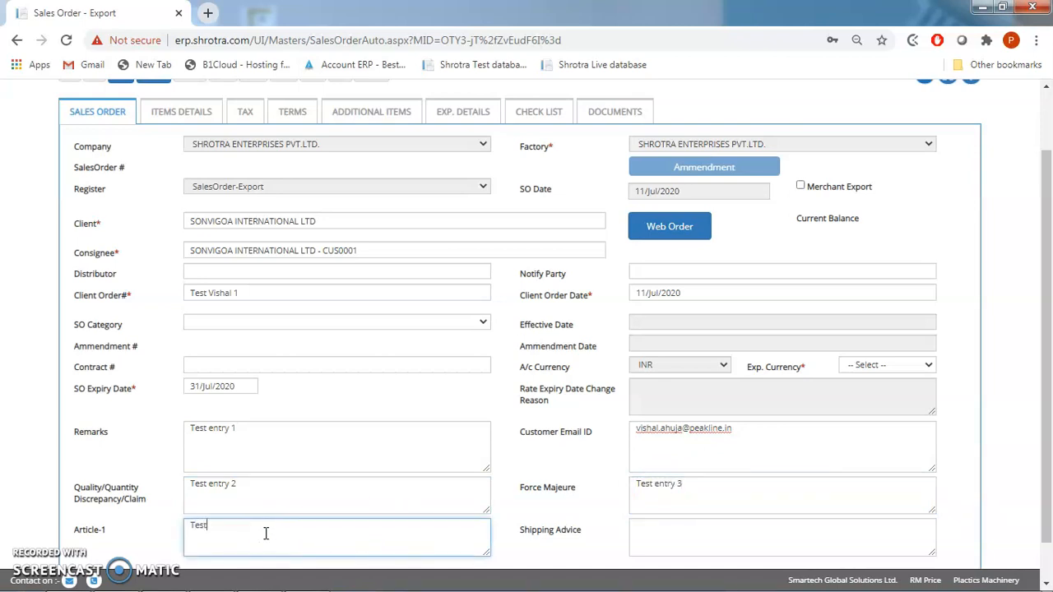
pyautogui.write(' entry 4')
pyautogui.click(665, 536)
pyautogui.write('test Entry 5')
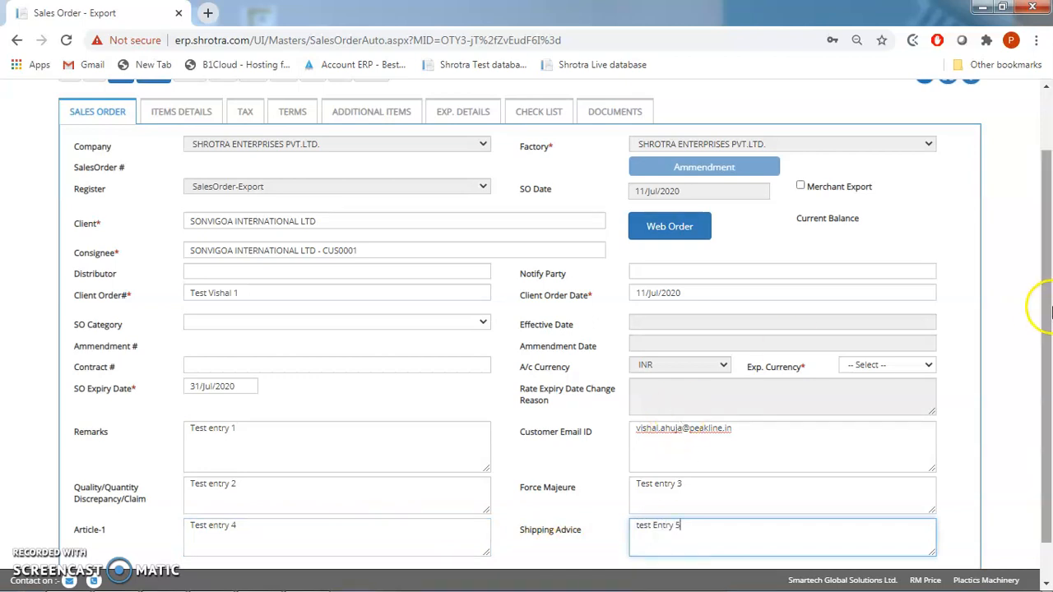
# - Set the export currency of the sales order to USD
pyautogui.moveTo(1047, 305); pyautogui.dragTo(1048, 250)
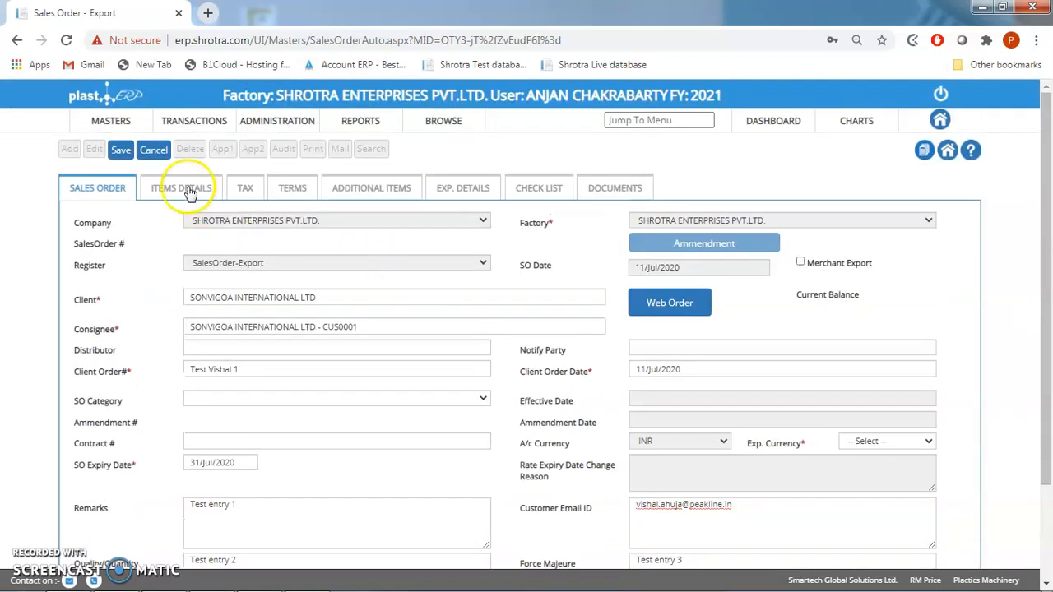
pyautogui.click(865, 440)
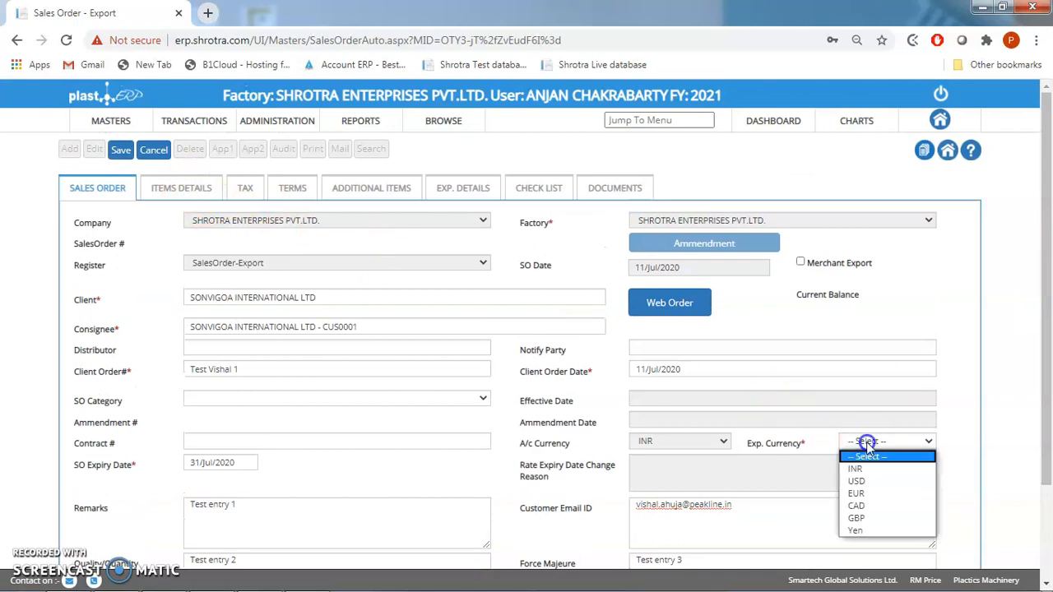
pyautogui.click(860, 481)
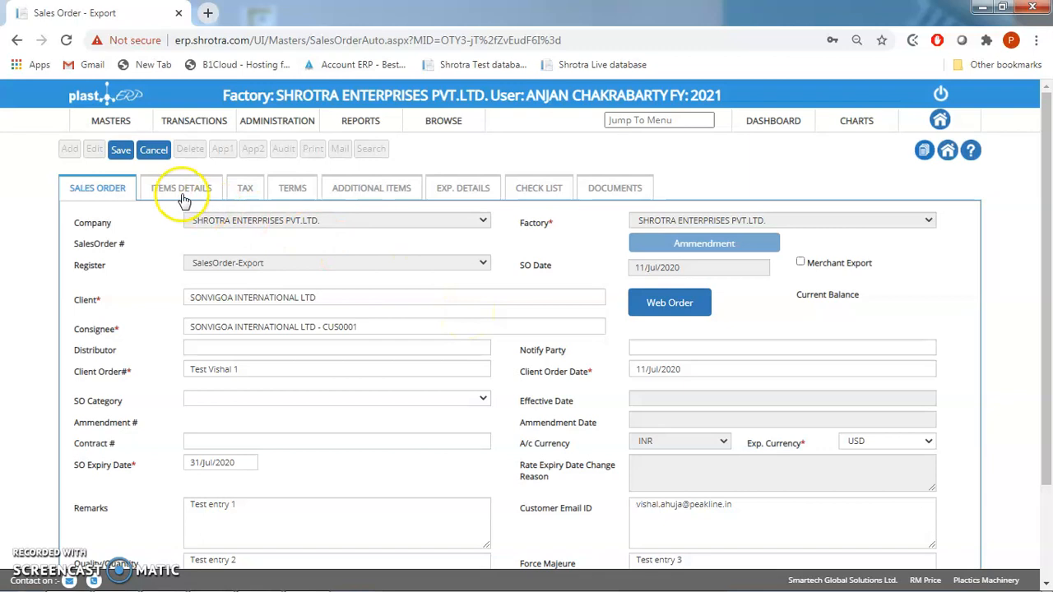
# - In the item details, find and select the FG PP/50x80/MW/10x10 item with code FNH-00002
pyautogui.click(180, 194)
pyautogui.click(258, 244)
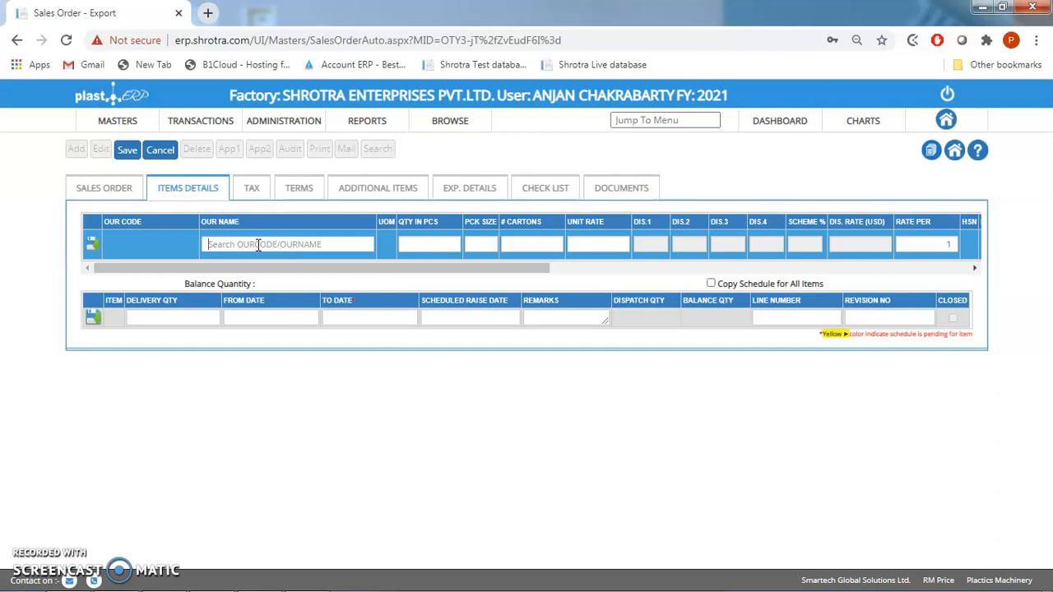
pyautogui.write('FG PP')
pyautogui.press('Down')
pyautogui.press('Return')
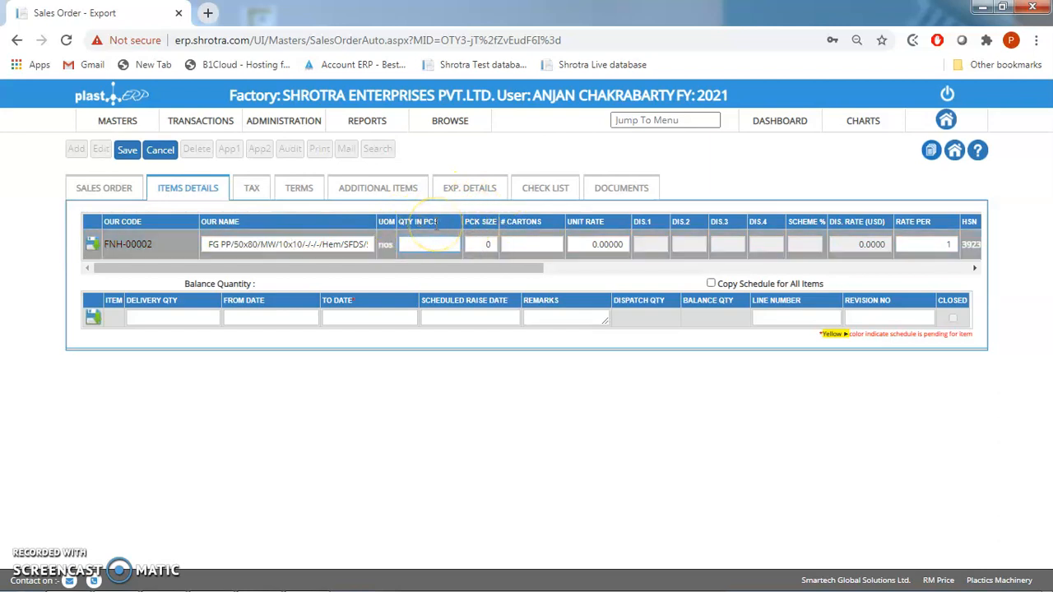
# - Set the item's pack size to 1000 and its number of cartons to 50
pyautogui.click(481, 236)
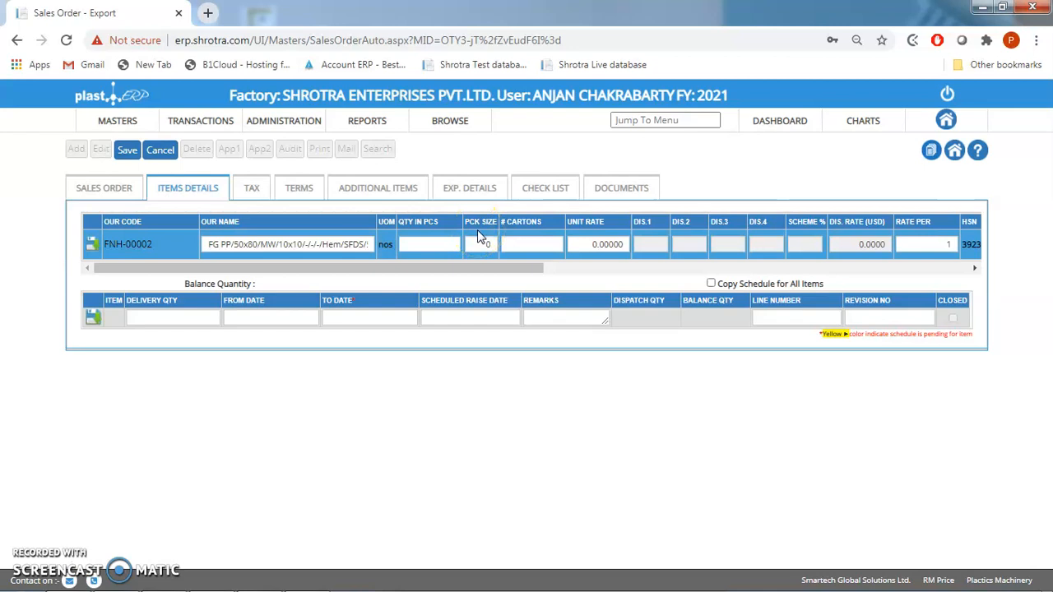
pyautogui.click(513, 237)
pyautogui.click(488, 244)
pyautogui.click(491, 244)
pyautogui.doubleClick(496, 244)
pyautogui.write('1000')
pyautogui.press('Tab')
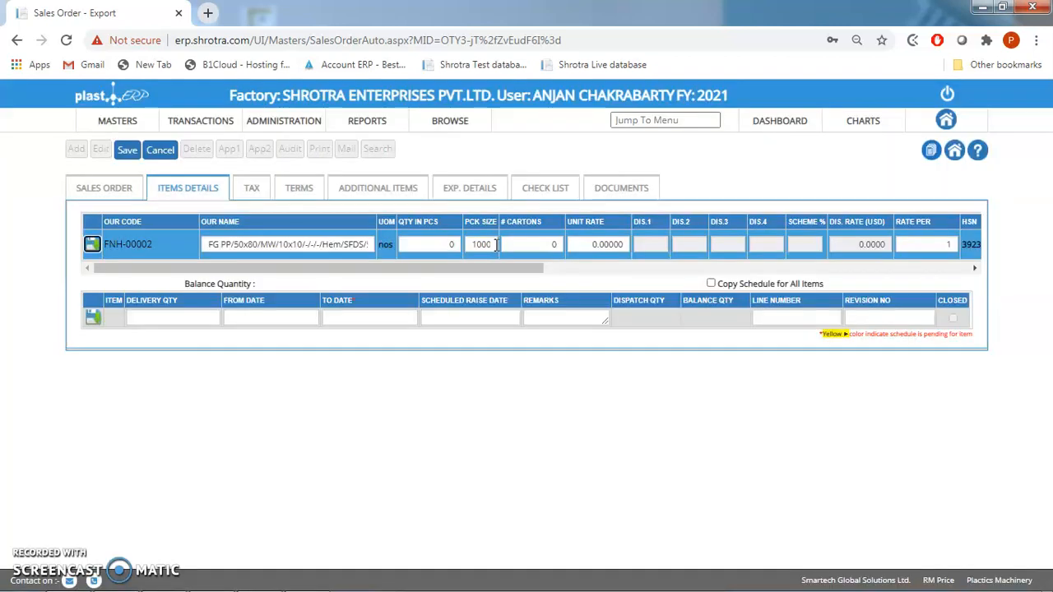
pyautogui.doubleClick(533, 240)
pyautogui.write('50')
pyautogui.press('Tab')
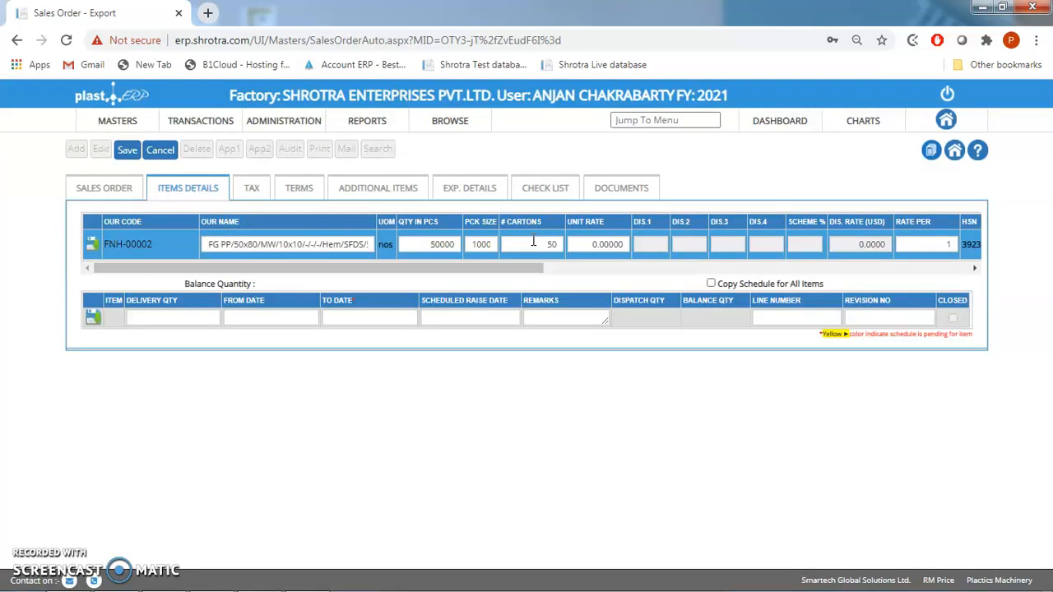
# - Set the item's unit rate to 0.128
pyautogui.click(583, 247)
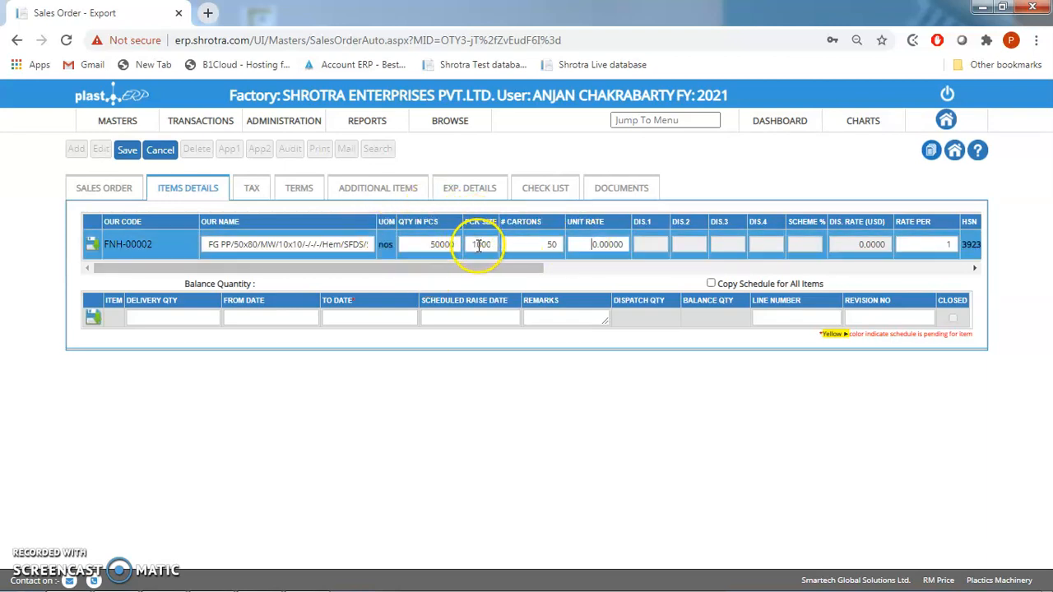
pyautogui.doubleClick(598, 244)
pyautogui.write('0')
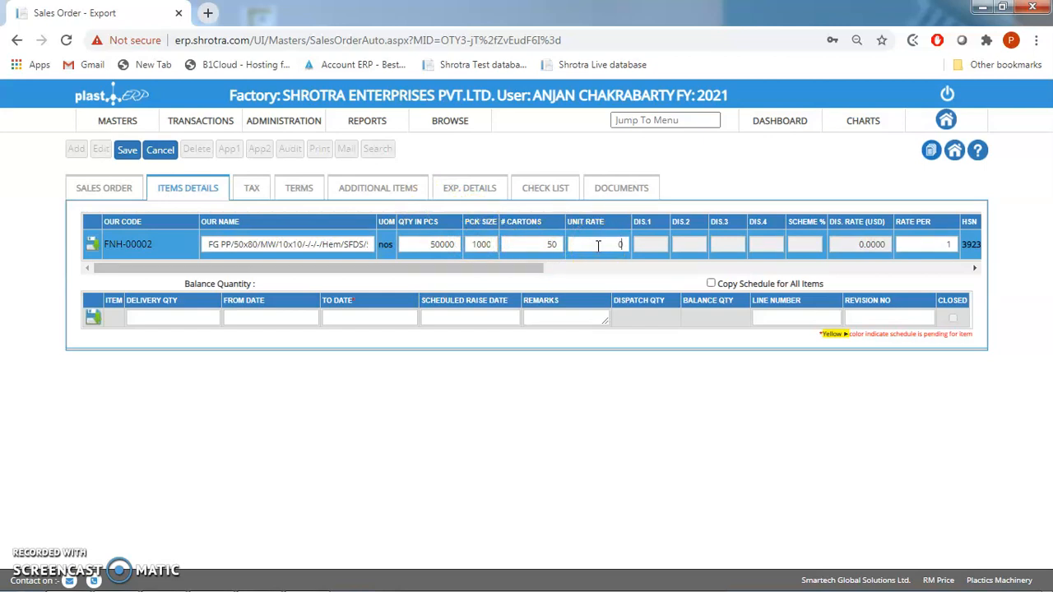
pyautogui.write('.128')
# - Set the item's bundle quantity to 50, quantity per bale to 1000, and both meter per roll and quantity per pallet to 0
pyautogui.click(764, 267)
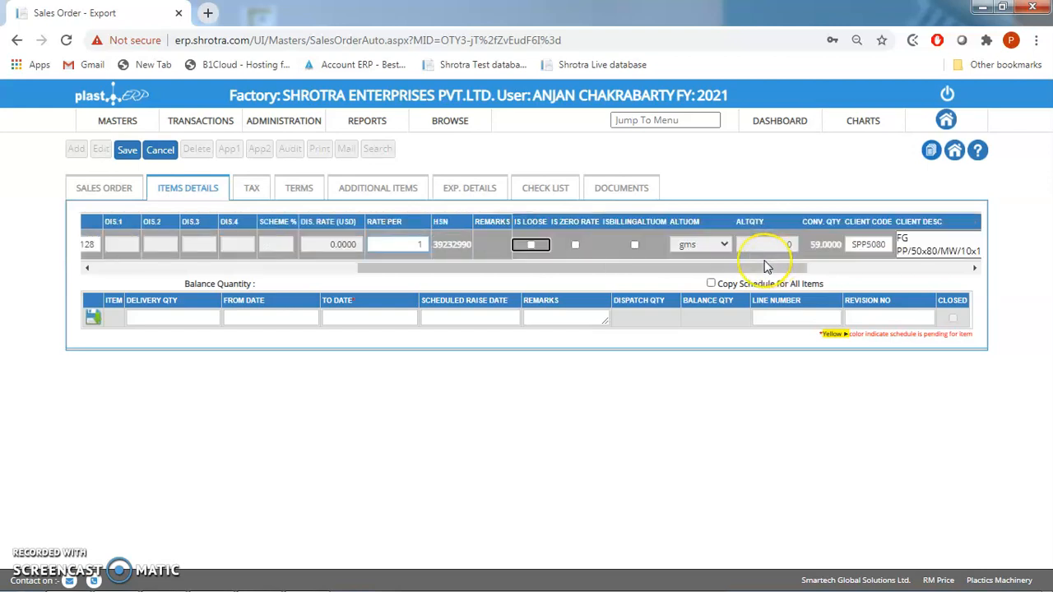
pyautogui.press('Tab')
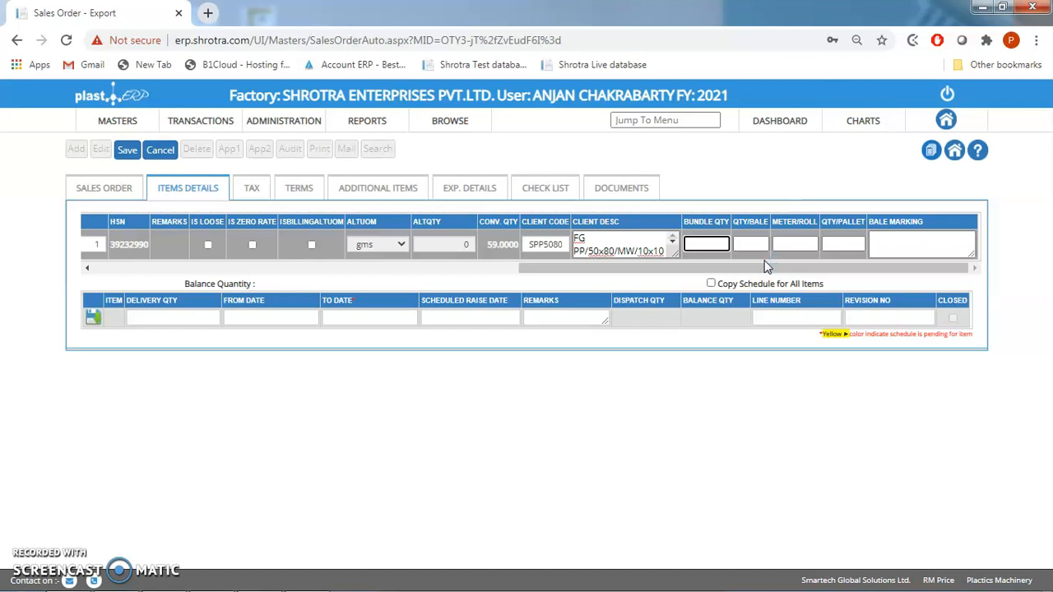
pyautogui.write('50')
pyautogui.press('Tab')
pyautogui.write('1000')
pyautogui.press('Tab')
pyautogui.write('0')
pyautogui.press('Tab')
pyautogui.write('0')
pyautogui.press('Tab')
# - Enter "Test Bale marking 123" as the bale marking and save the item line
pyautogui.write('Test Bae')
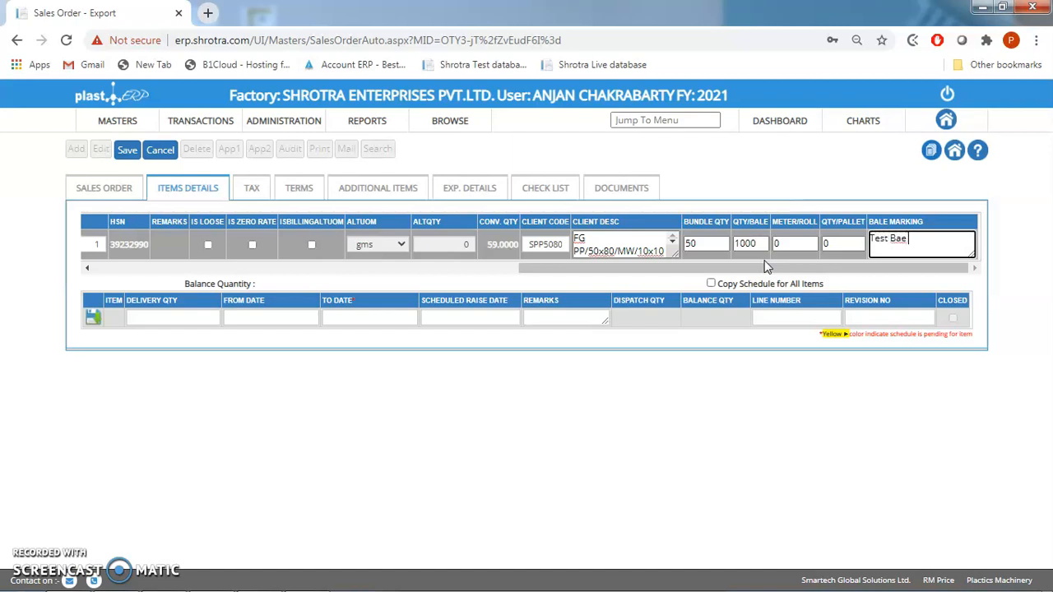
pyautogui.press('BackSpace')
pyautogui.write('le marking 123')
pyautogui.moveTo(765, 265); pyautogui.dragTo(99, 257)
pyautogui.click(93, 244)
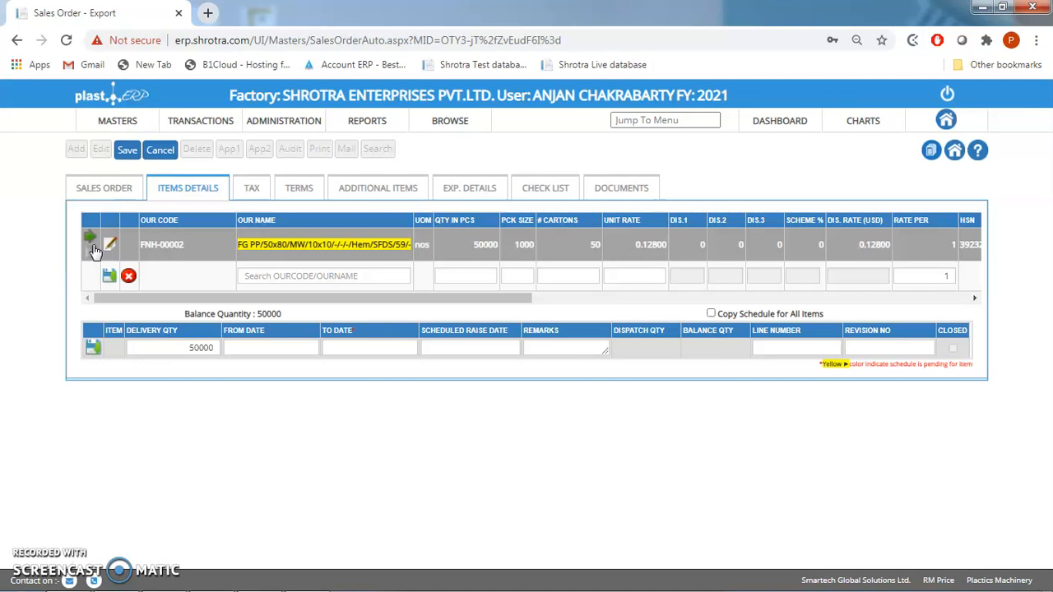
# - Set the item's first delivery quantity to 20000, with the date range from 27/Jul/2020 to 30/Jul/2020
pyautogui.click(210, 347)
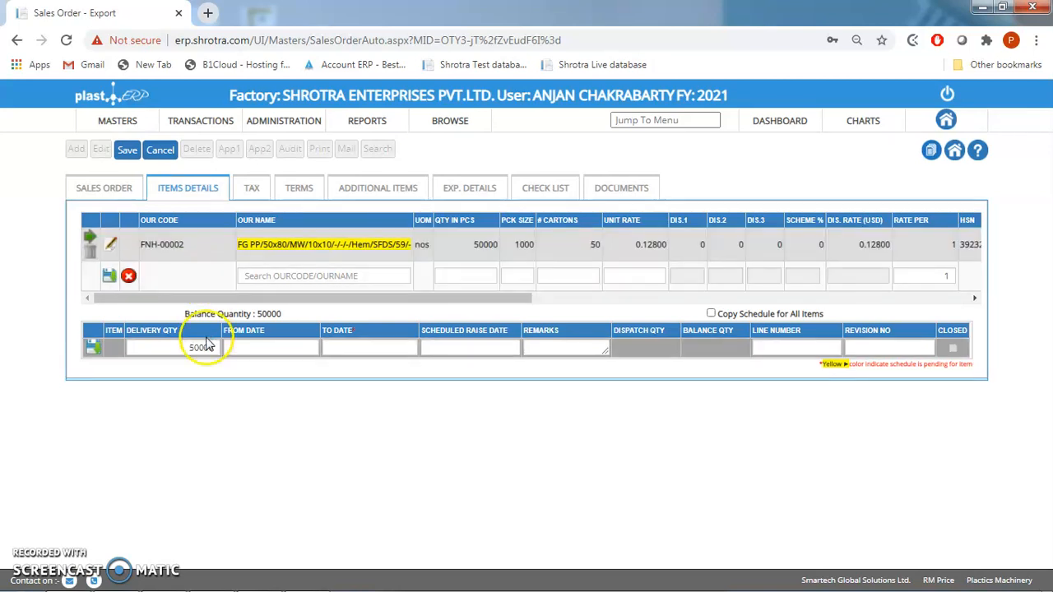
pyautogui.doubleClick(213, 347)
pyautogui.write('2000')
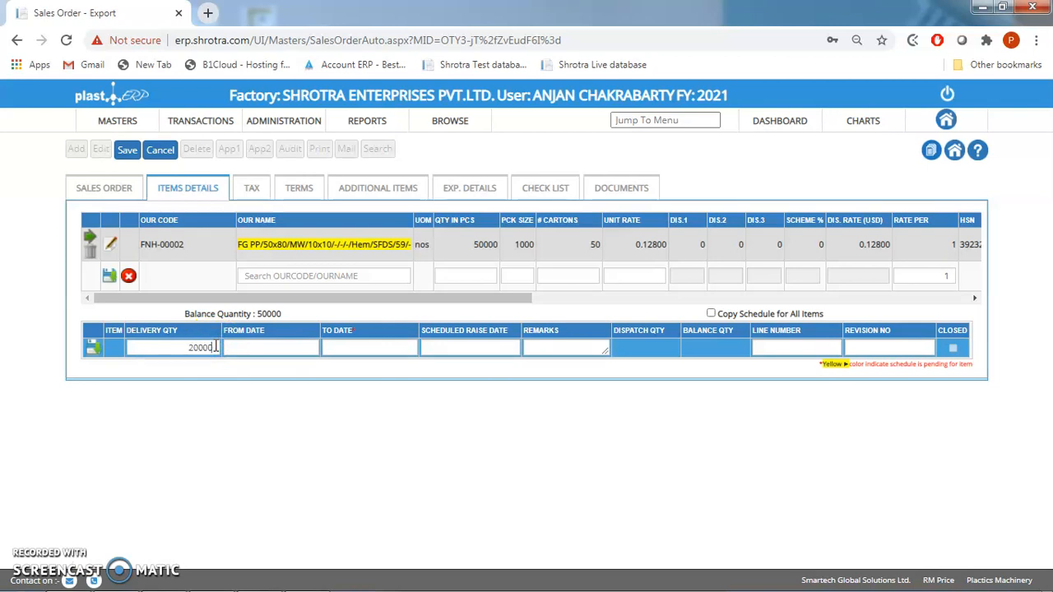
pyautogui.press('Tab')
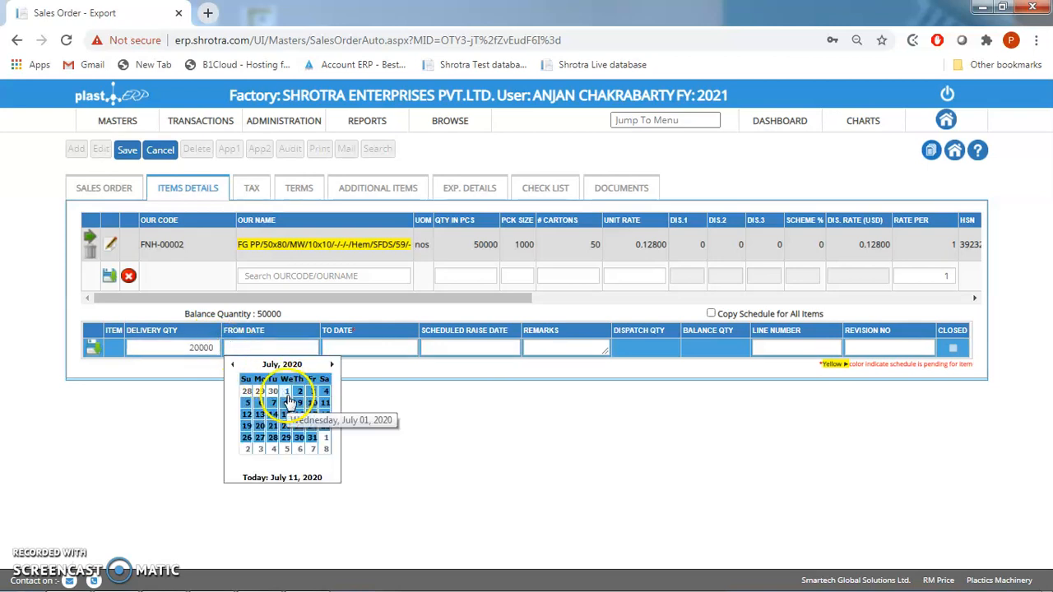
pyautogui.click(259, 438)
pyautogui.click(352, 349)
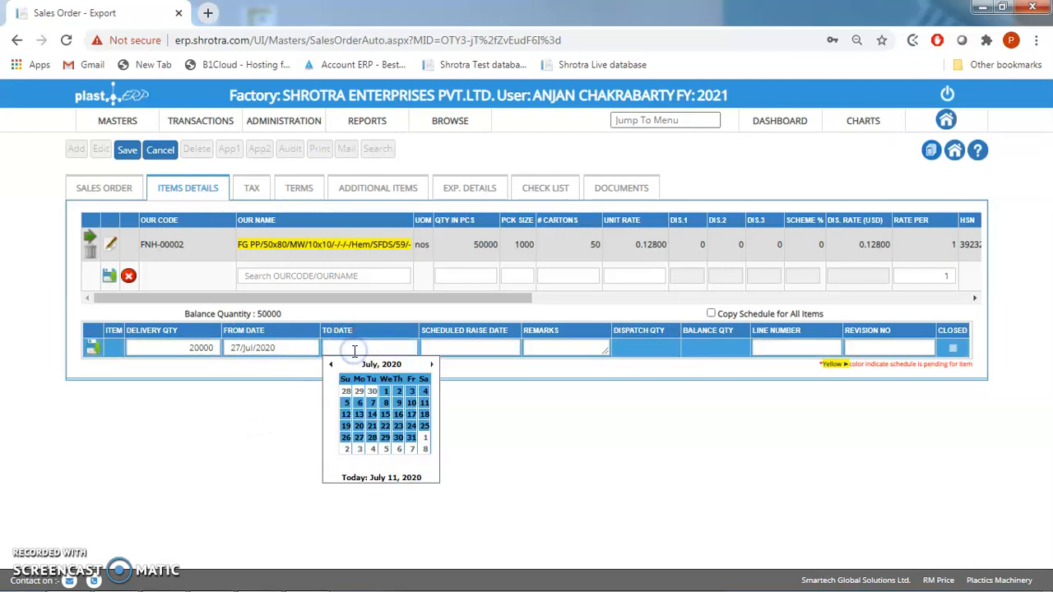
pyautogui.click(396, 438)
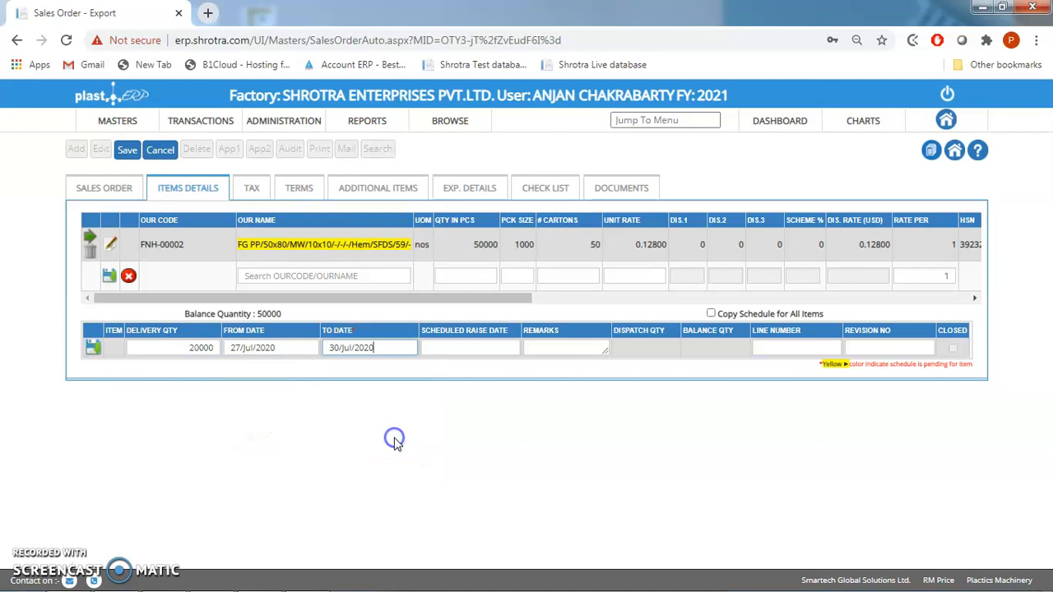
# - Set the first delivery's scheduled raise date to 11/Jul/2020, enter the remark "1st delivery" and save the schedule line
pyautogui.click(466, 348)
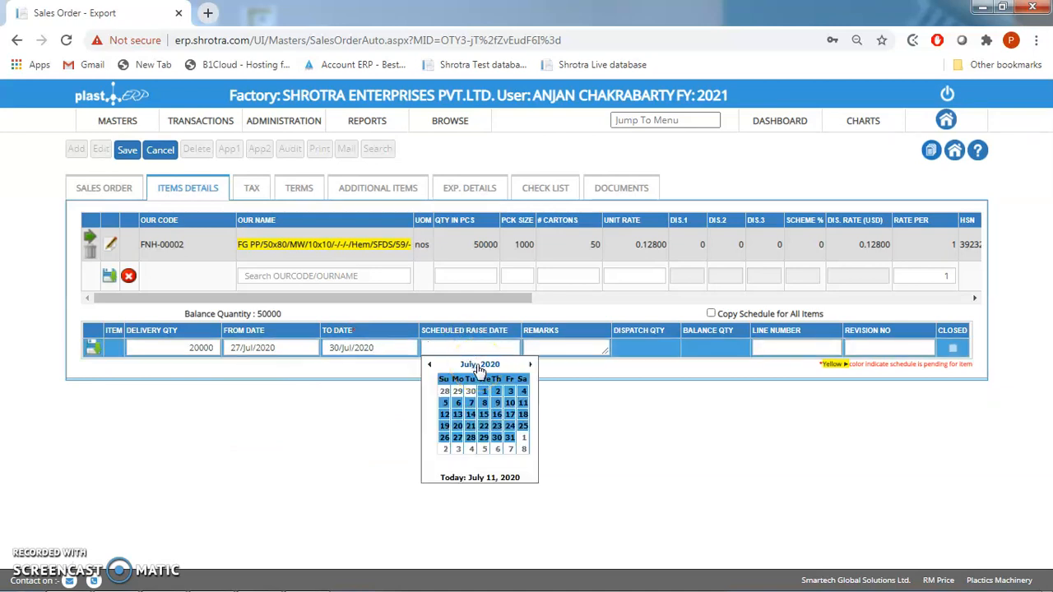
pyautogui.click(523, 409)
pyautogui.click(500, 347)
pyautogui.click(536, 347)
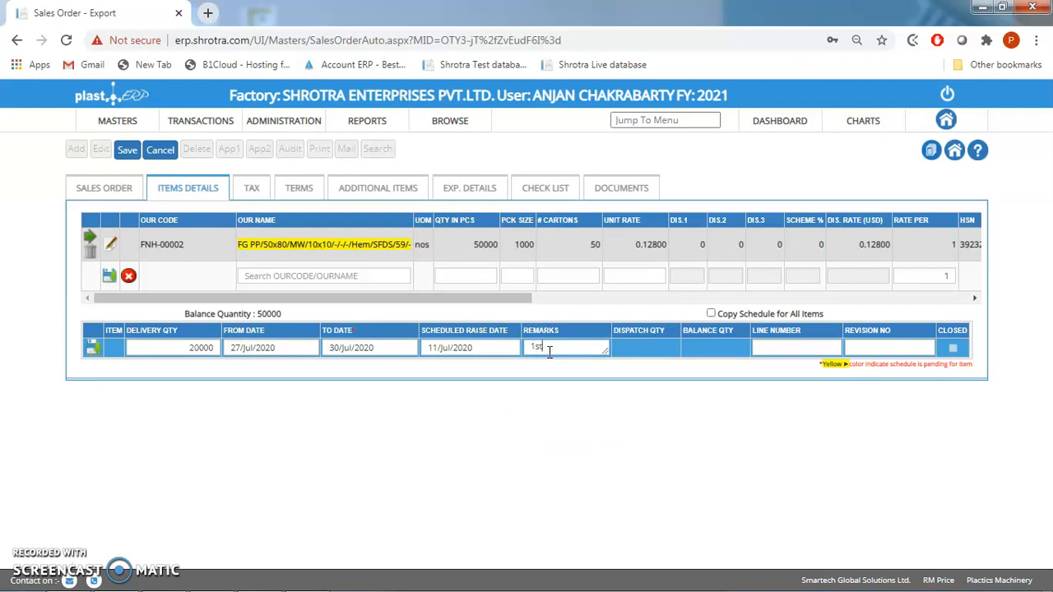
pyautogui.write('1st delivery')
pyautogui.click(707, 386)
pyautogui.click(774, 347)
pyautogui.click(297, 370)
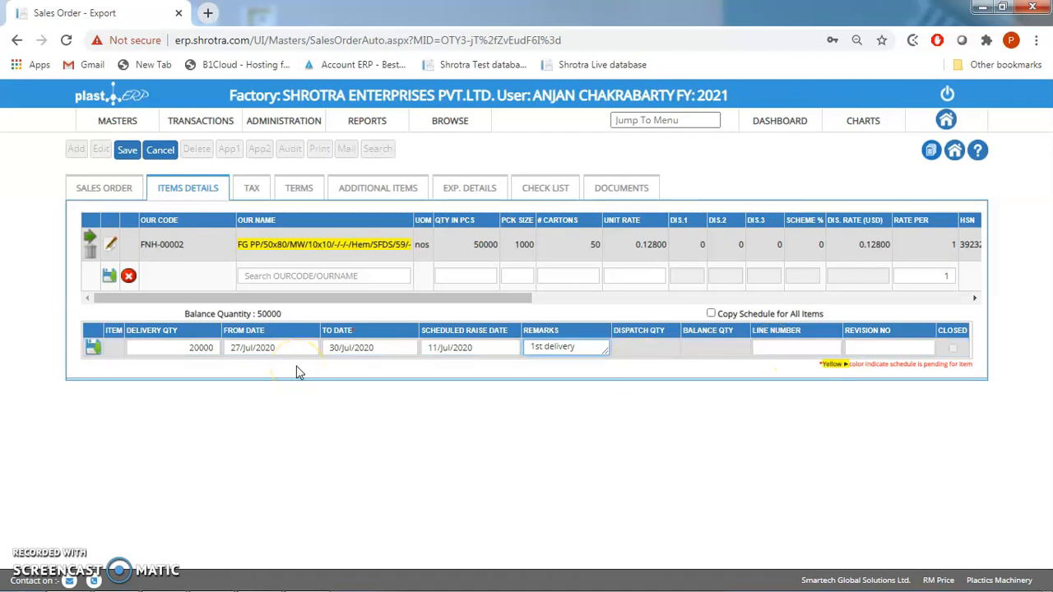
pyautogui.click(93, 347)
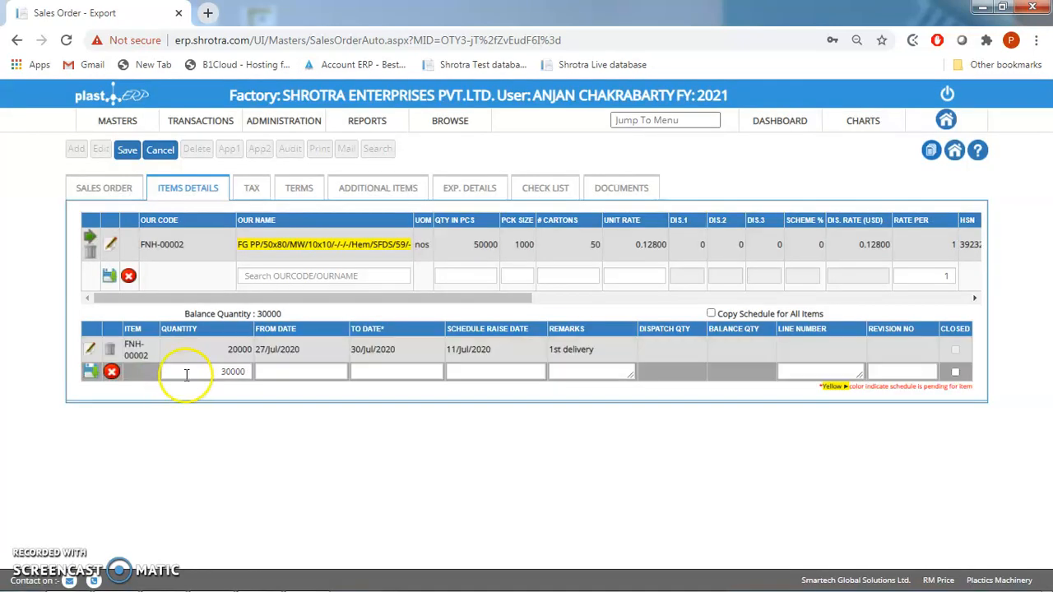
# - Set the second delivery's from date to 04/Aug/2020 and its to date to 09/Jul/2020
pyautogui.click(287, 375)
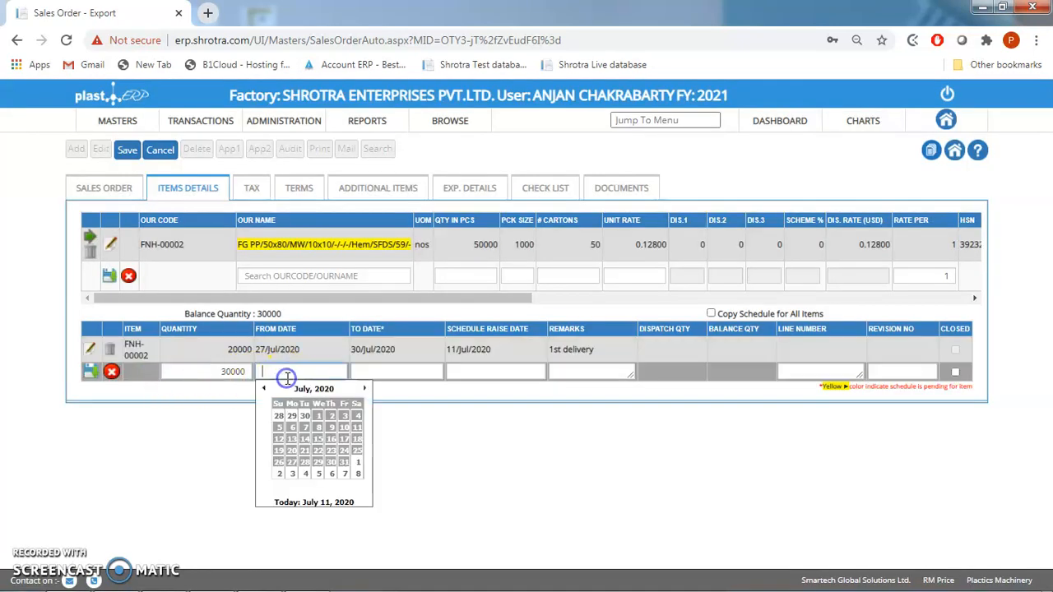
pyautogui.click(365, 389)
pyautogui.click(305, 428)
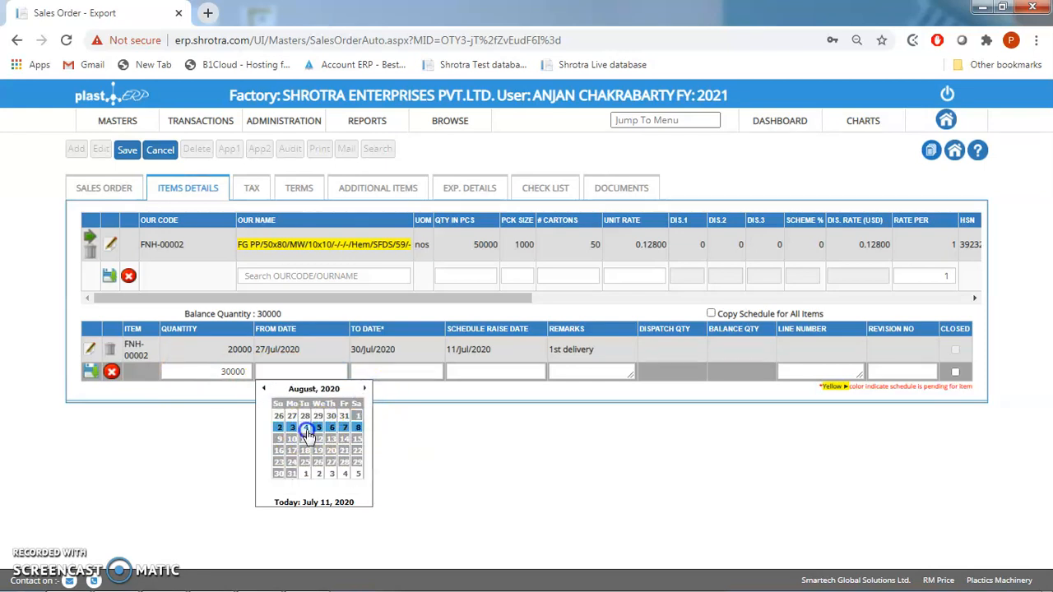
pyautogui.click(366, 375)
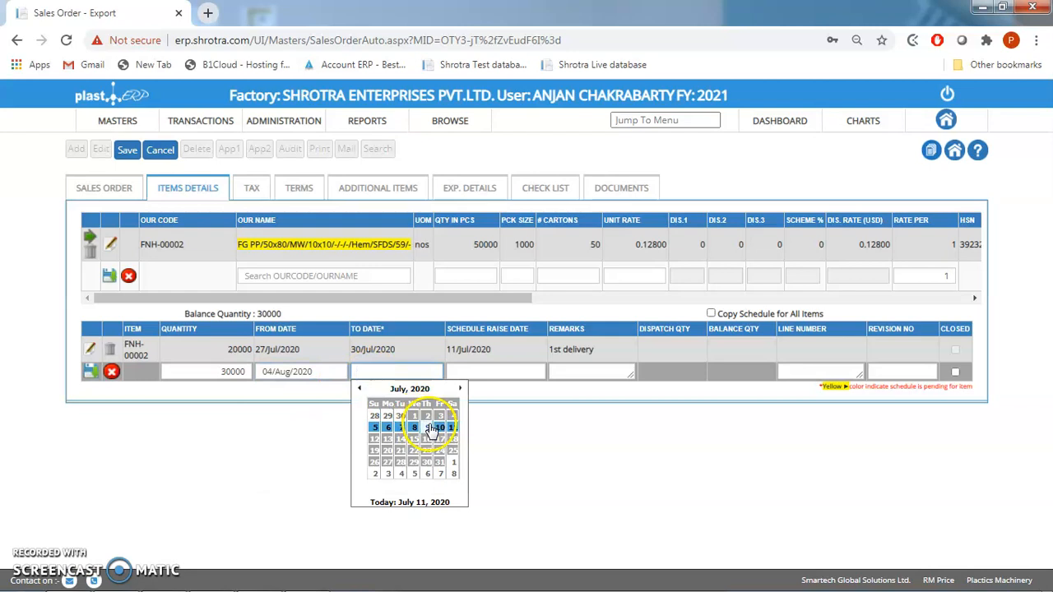
pyautogui.click(429, 423)
# - Set the second delivery's raise date to 11/Jul/2020, enter the remark "2nd delivery" and try to save the schedule line
pyautogui.click(480, 372)
pyautogui.click(544, 428)
pyautogui.click(593, 370)
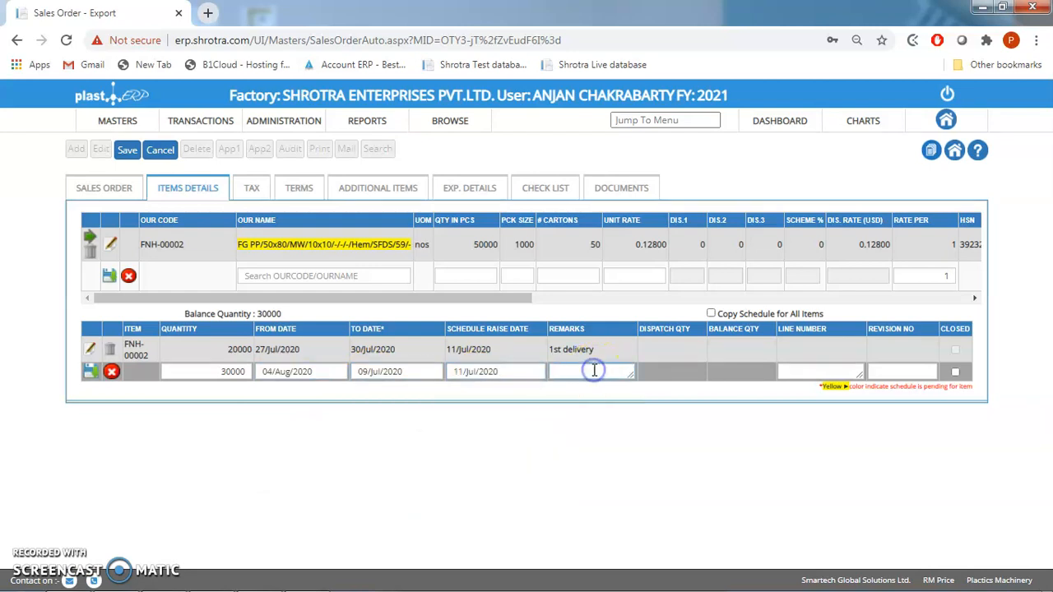
pyautogui.write('2nd delivery')
pyautogui.click(89, 371)
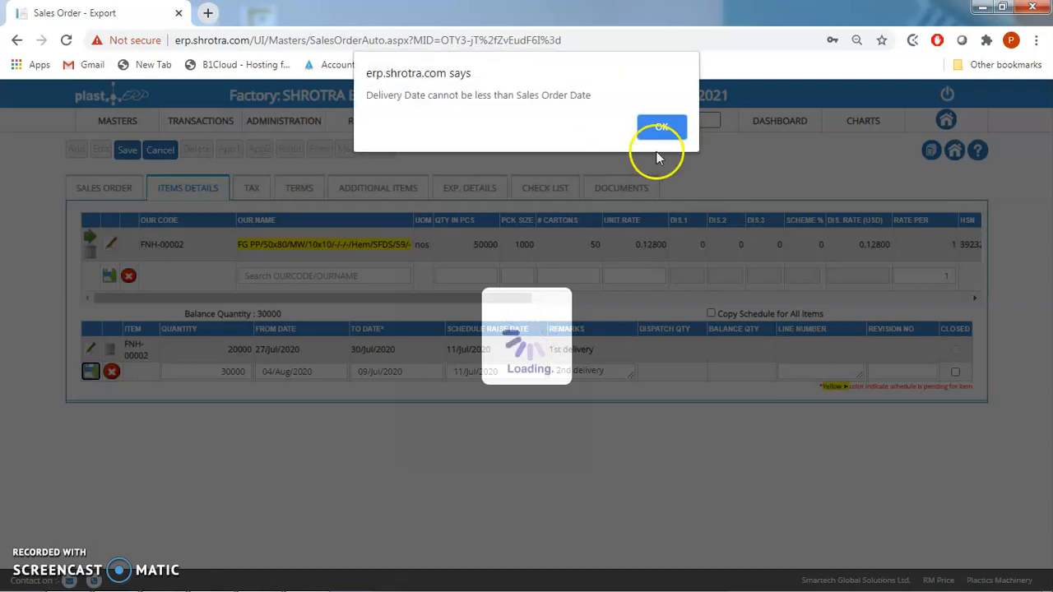
pyautogui.click(643, 129)
# - Change the SO expiry date in the sales order header to 31/Aug/2020
pyautogui.click(125, 185)
pyautogui.click(333, 368)
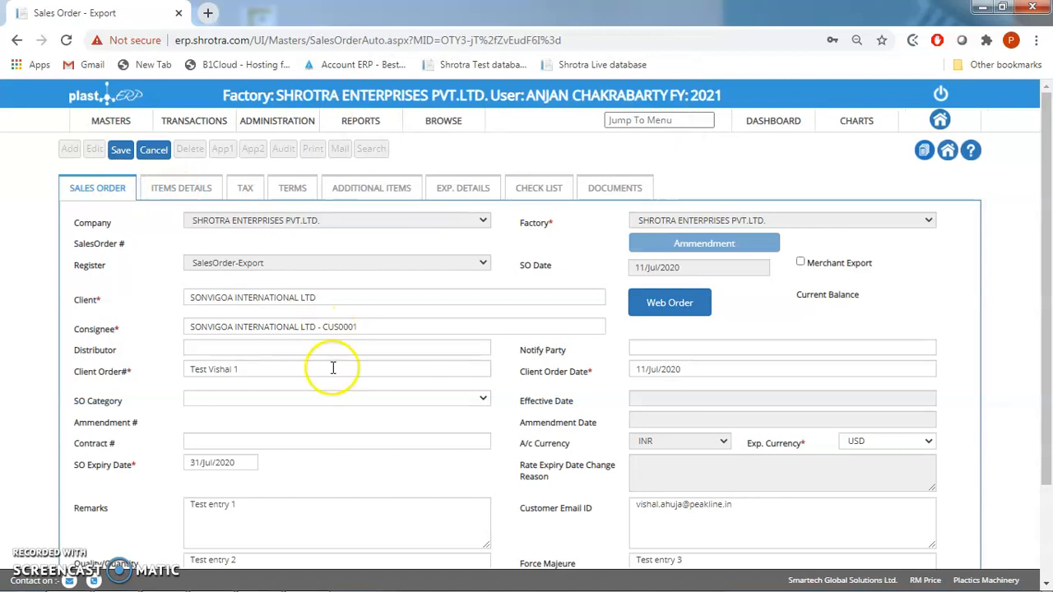
pyautogui.click(237, 465)
pyautogui.click(290, 482)
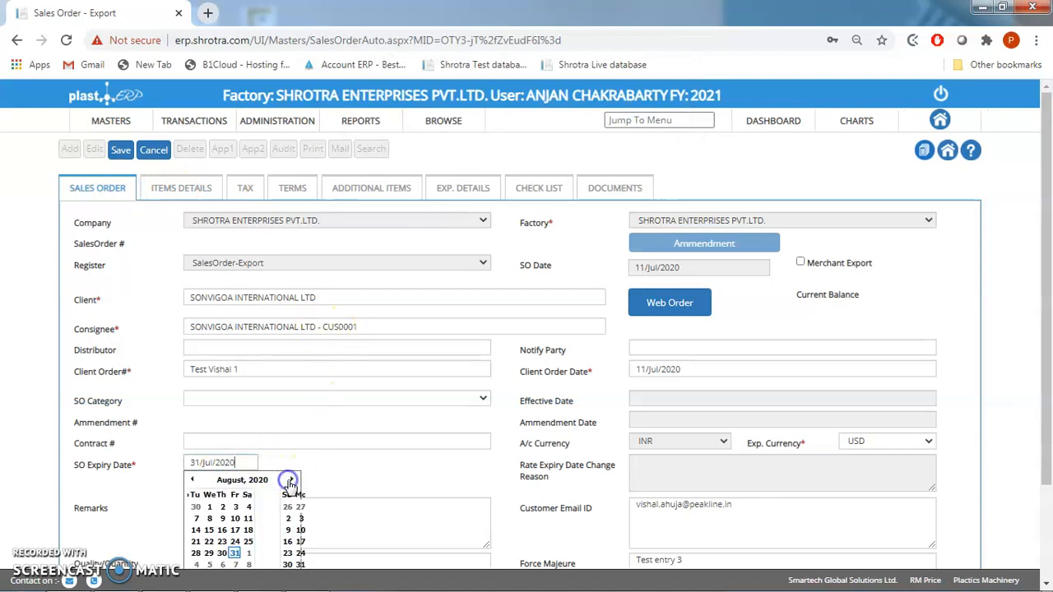
pyautogui.click(220, 565)
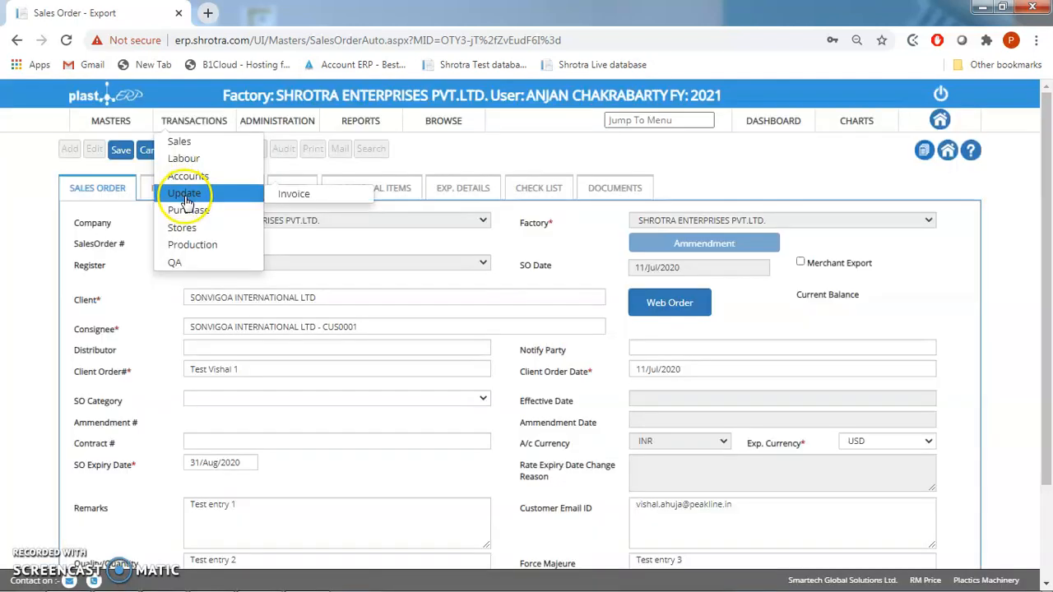
# - Return to the item details, change the second delivery's to date to 06/Aug/2020 and save the schedule line
pyautogui.click(155, 191)
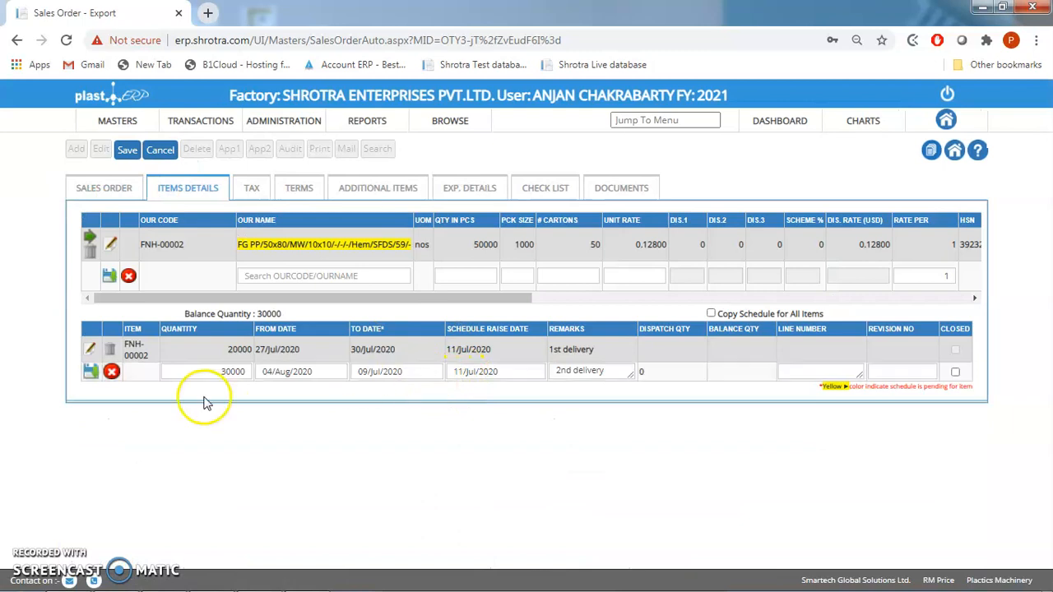
pyautogui.click(415, 371)
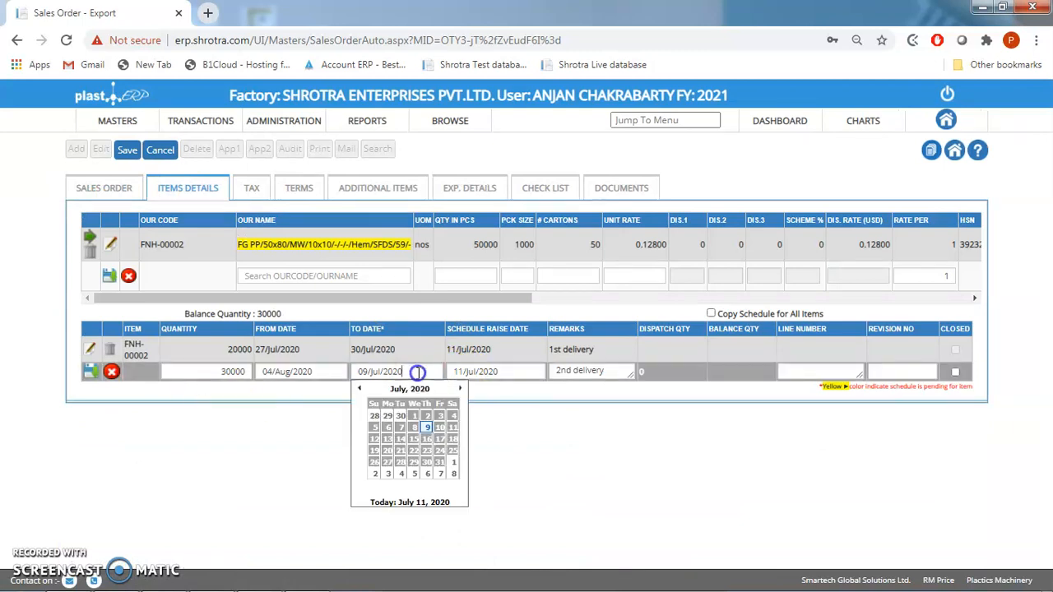
pyautogui.click(460, 388)
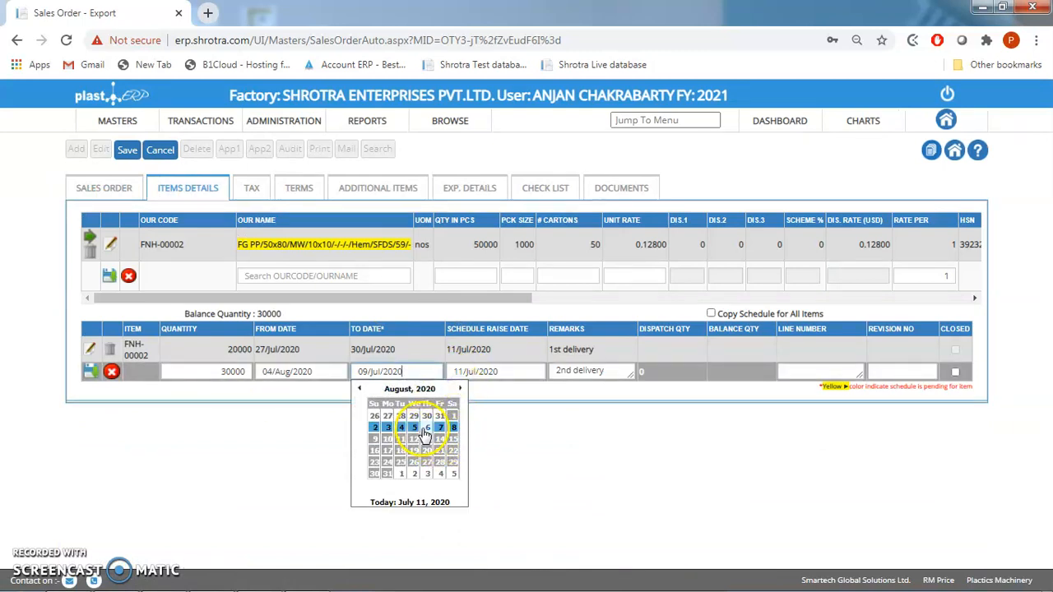
pyautogui.click(427, 427)
pyautogui.click(91, 372)
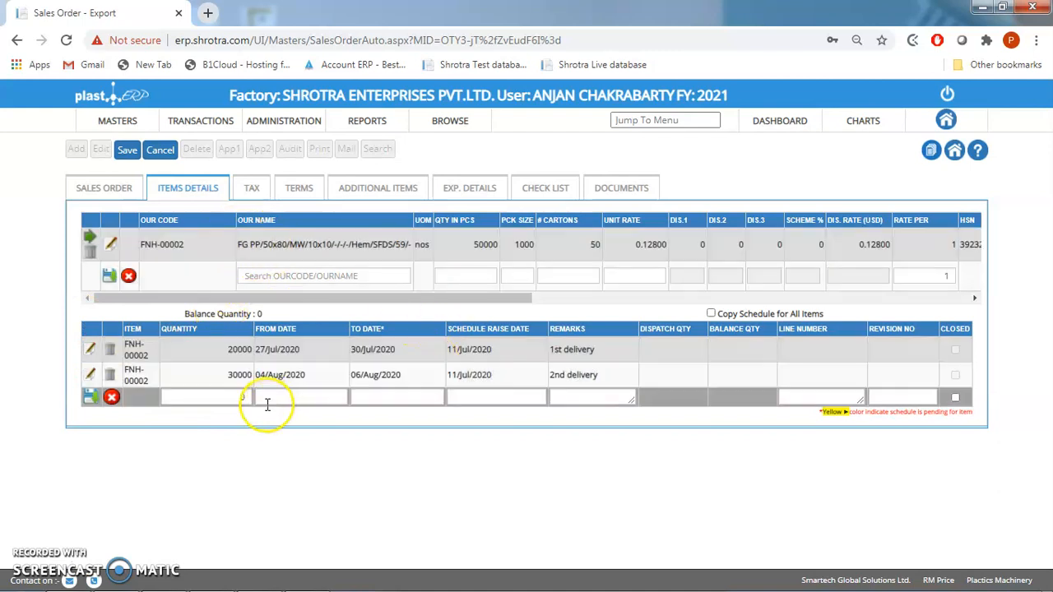
# - Search for "FG" in a new item line and select item FUH-00001, FG PP/52x80/MW/10x10
pyautogui.click(279, 278)
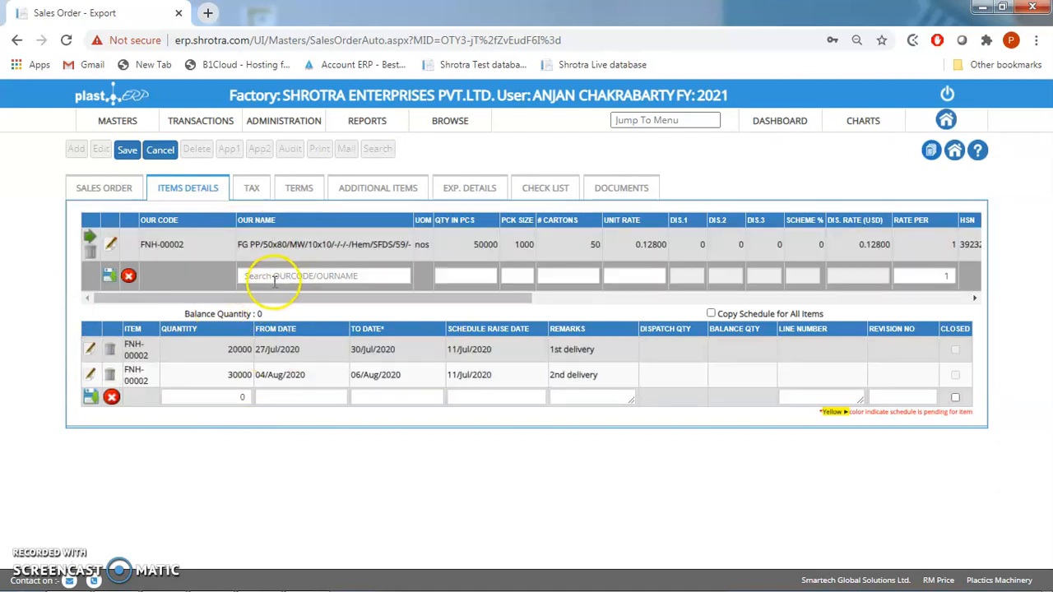
pyautogui.write('FG')
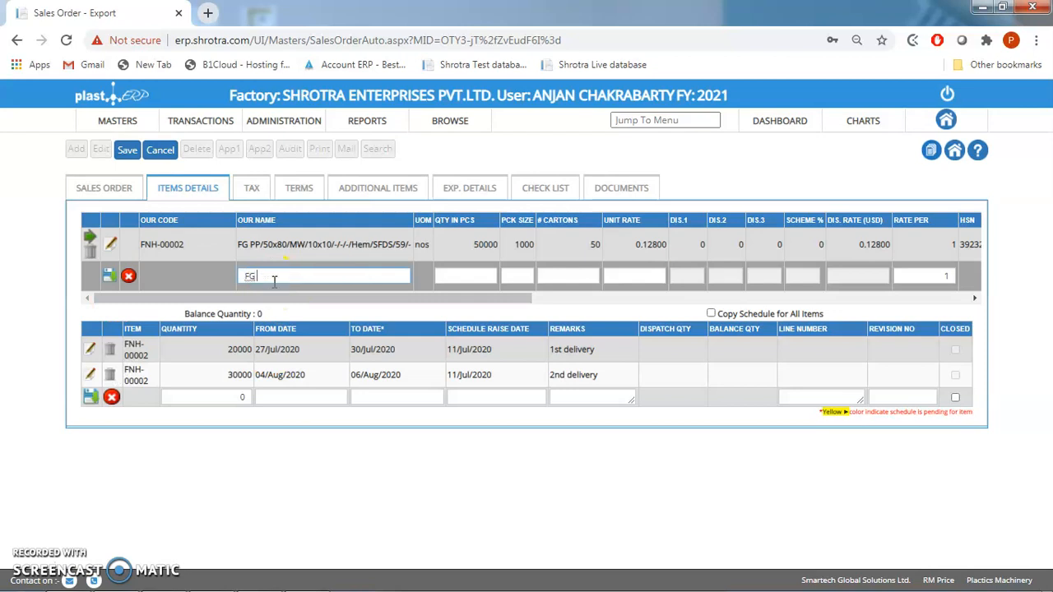
pyautogui.press('Down')
pyautogui.press('Down')
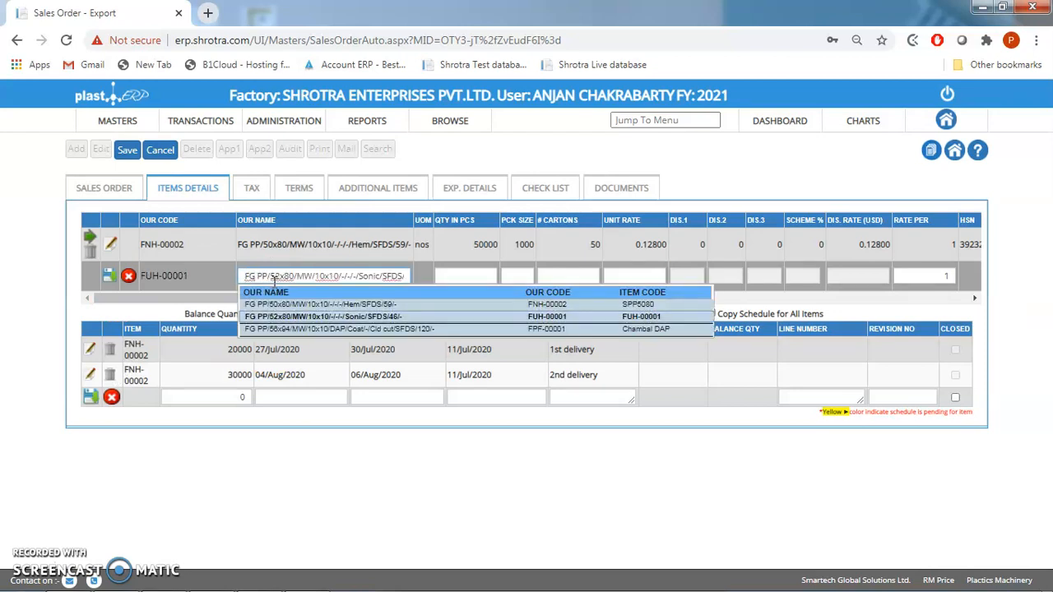
pyautogui.press('Return')
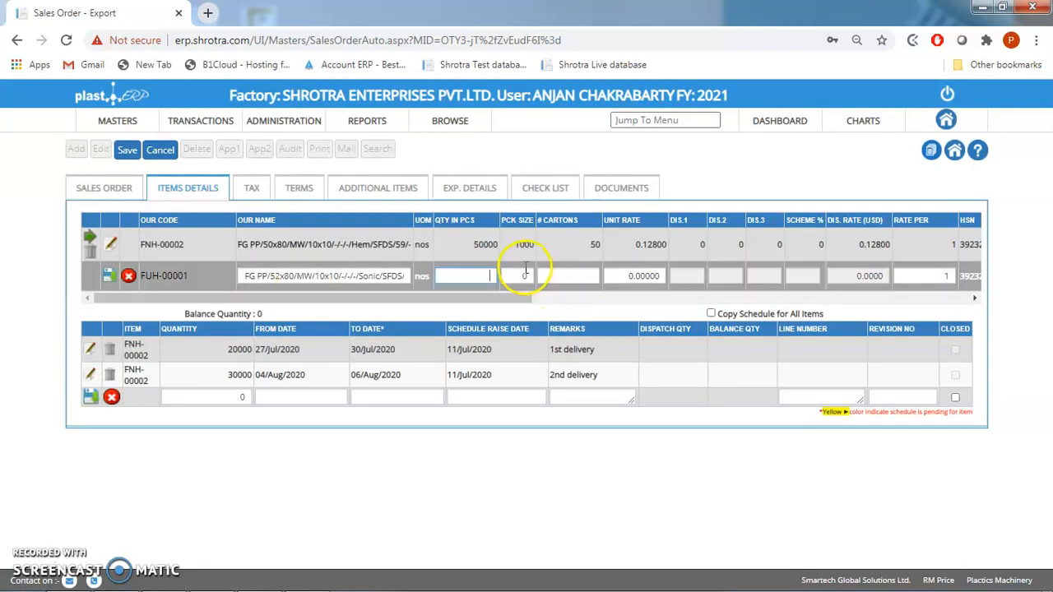
# - Set the second item's pack size to 1200 and its number of cartons to 60
pyautogui.click(525, 272)
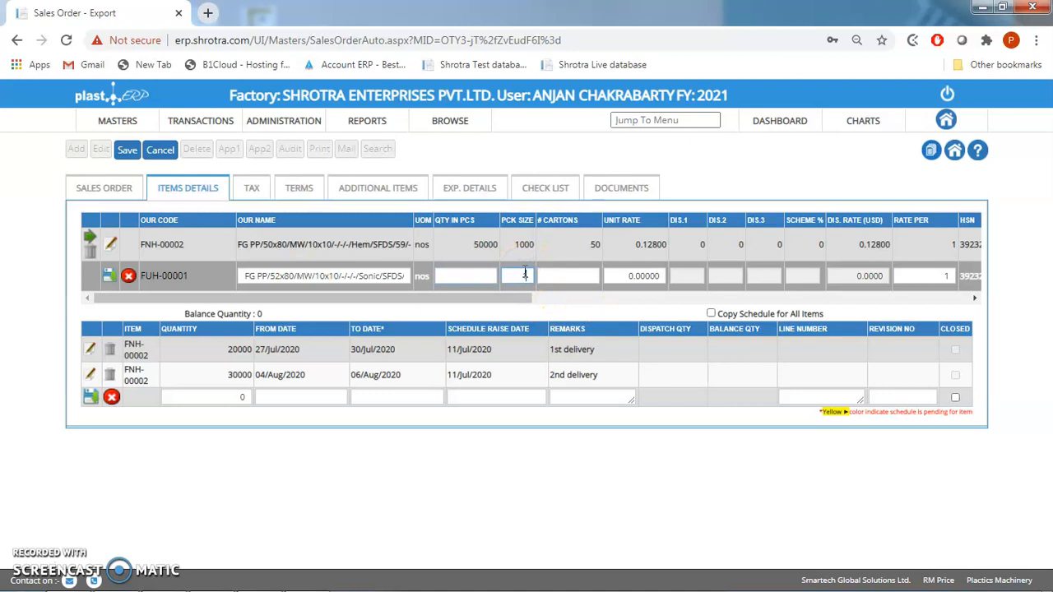
pyautogui.write('1200')
pyautogui.press('Tab')
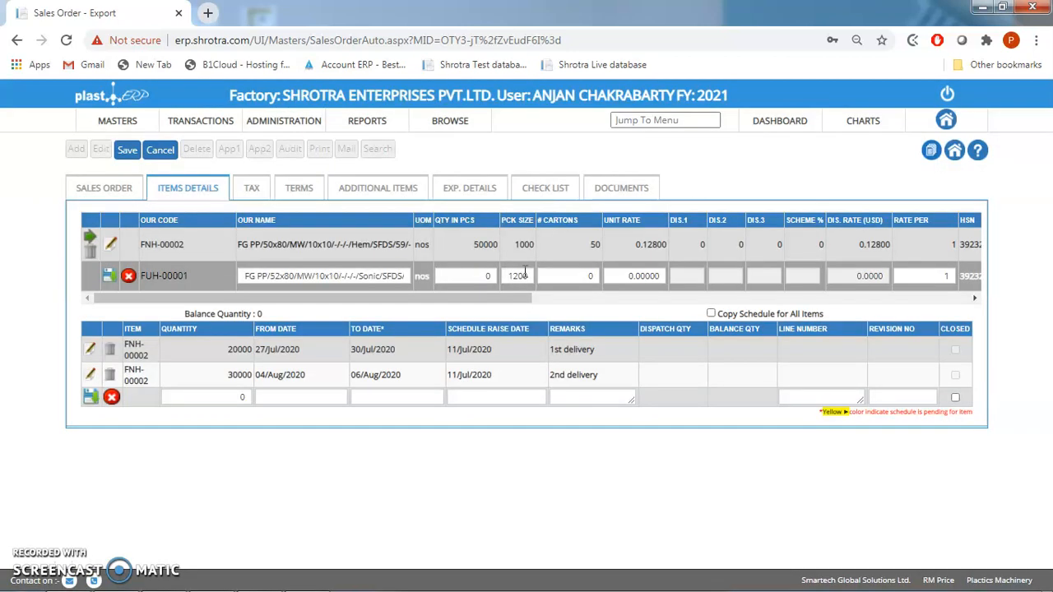
pyautogui.click(587, 277)
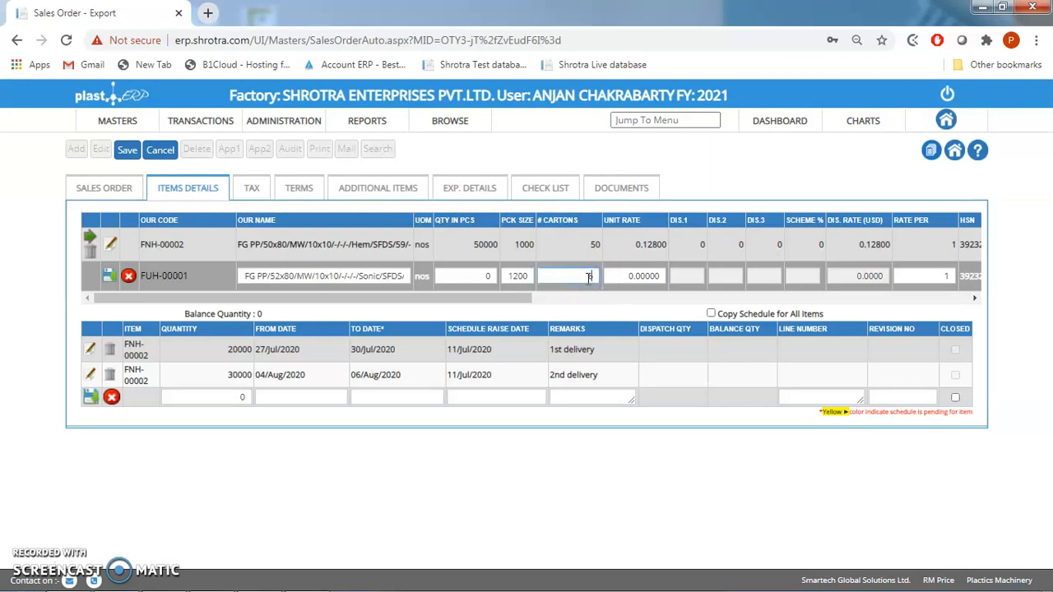
pyautogui.write('60')
pyautogui.press('Tab')
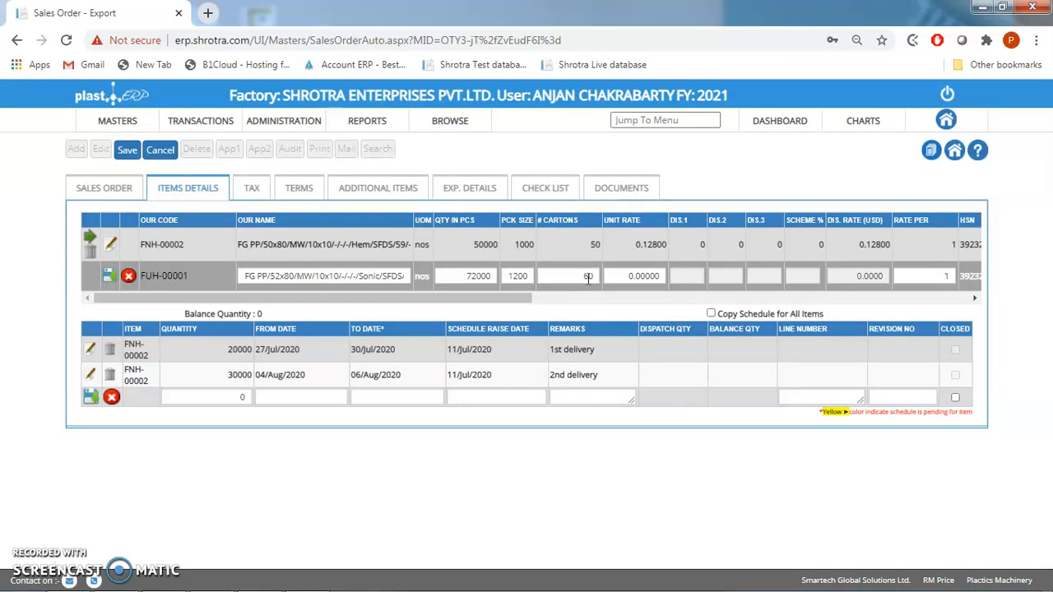
# - Set the second item's unit rate to 0.567
pyautogui.doubleClick(625, 276)
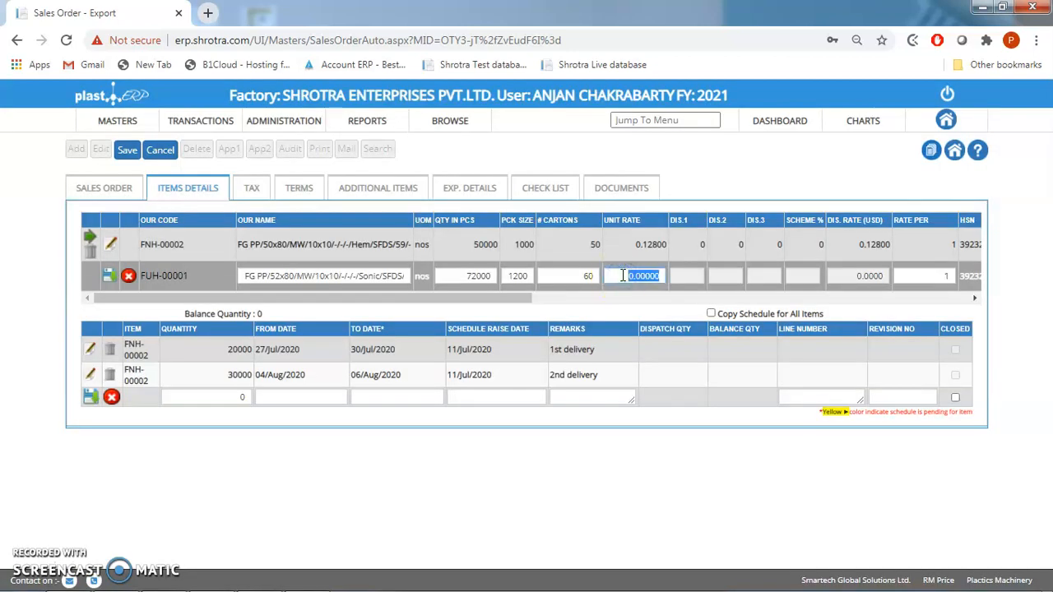
pyautogui.write('0.56')
pyautogui.press('Tab')
pyautogui.press('Tab')
pyautogui.press('Tab')
pyautogui.press('Tab')
pyautogui.press('Tab')
pyautogui.press('Tab')
pyautogui.press('Tab')
pyautogui.press('Tab')
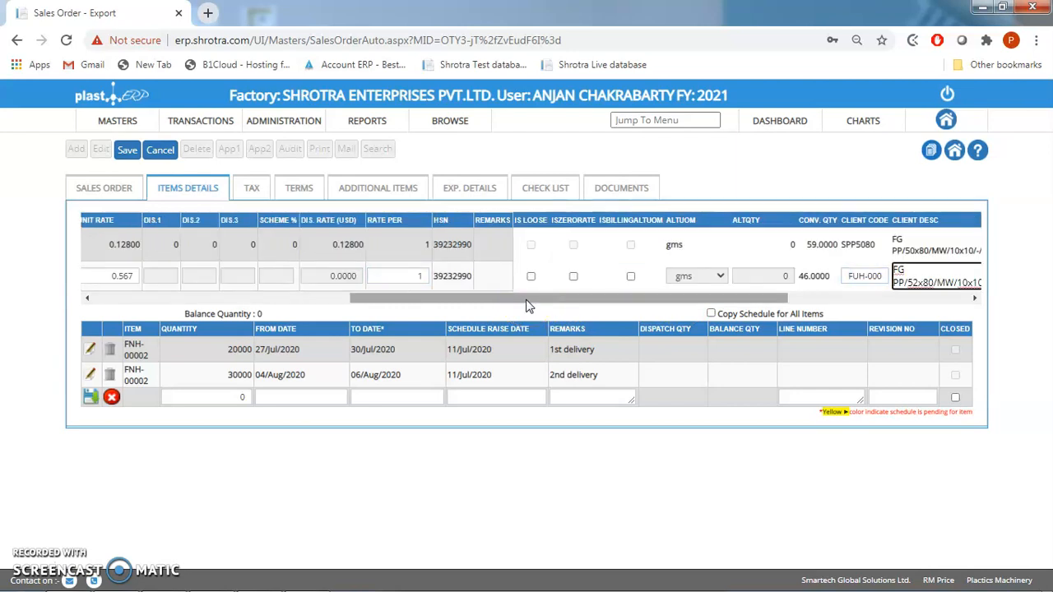
pyautogui.press('Tab')
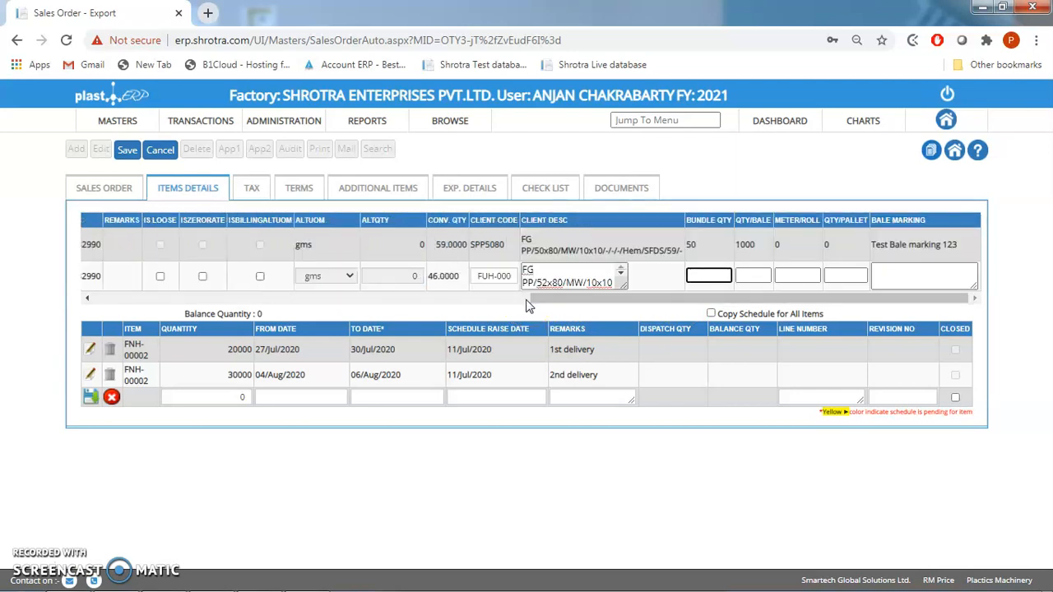
# - Set the second item's bundle quantity to 60, quantity per bale to 1200, and both meter per roll and quantity per pallet to 0
pyautogui.write('60')
pyautogui.press('Tab')
pyautogui.write('1200')
pyautogui.press('Tab')
pyautogui.write('0')
pyautogui.press('Tab')
pyautogui.write('0')
pyautogui.press('Tab')
# - Enter the bale marking "Test bale marking 098" for the second item and save its item line
pyautogui.write('Test bale mar')
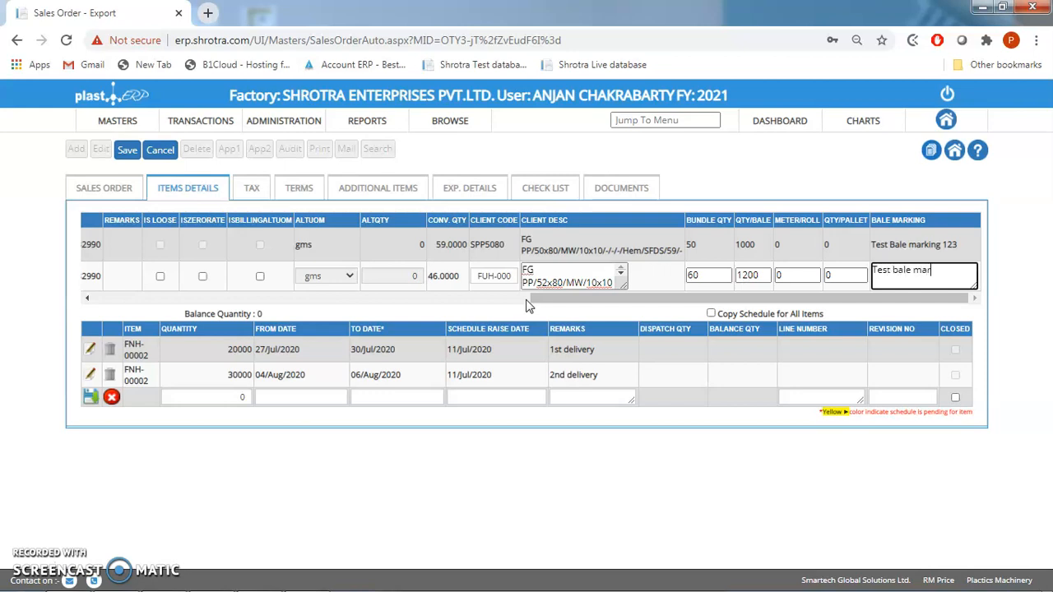
pyautogui.write('eking')
pyautogui.press('BackSpace')
pyautogui.press('BackSpace')
pyautogui.press('BackSpace')
pyautogui.press('BackSpace')
pyautogui.press('BackSpace')
pyautogui.press('BackSpace')
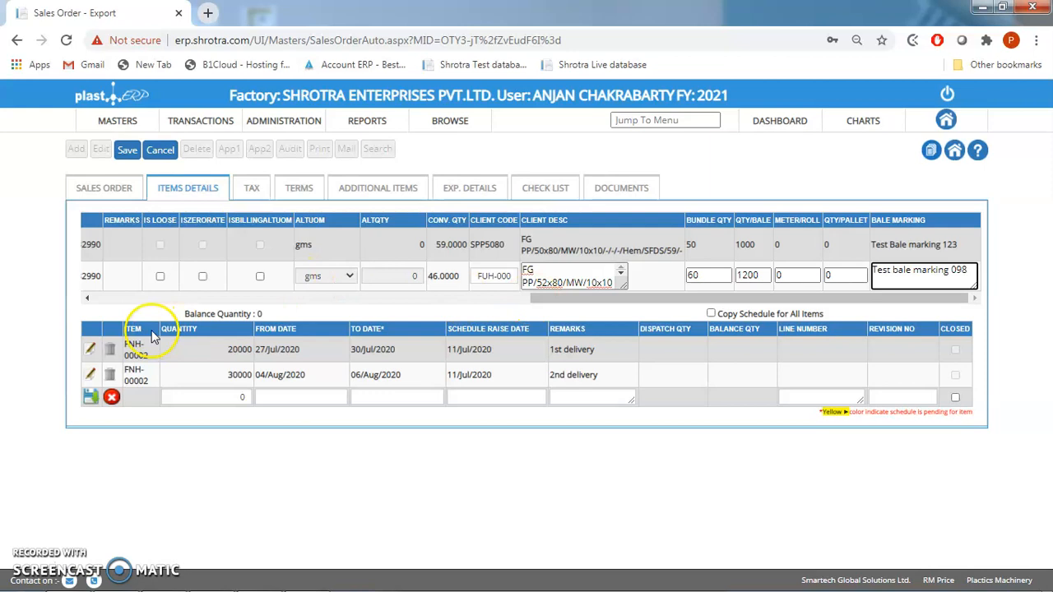
pyautogui.click(120, 301)
pyautogui.click(120, 301)
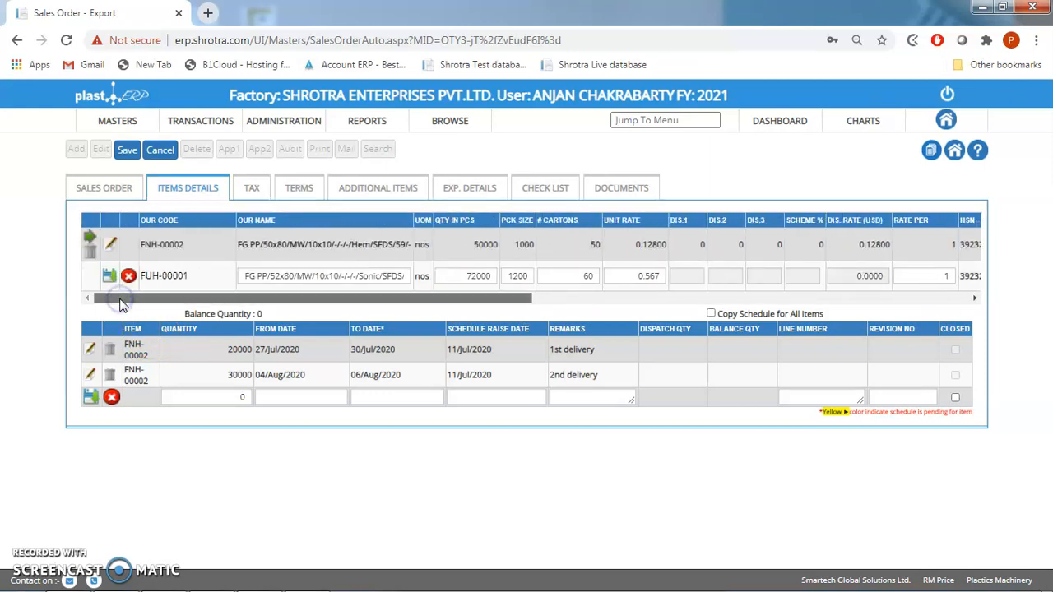
pyautogui.click(112, 278)
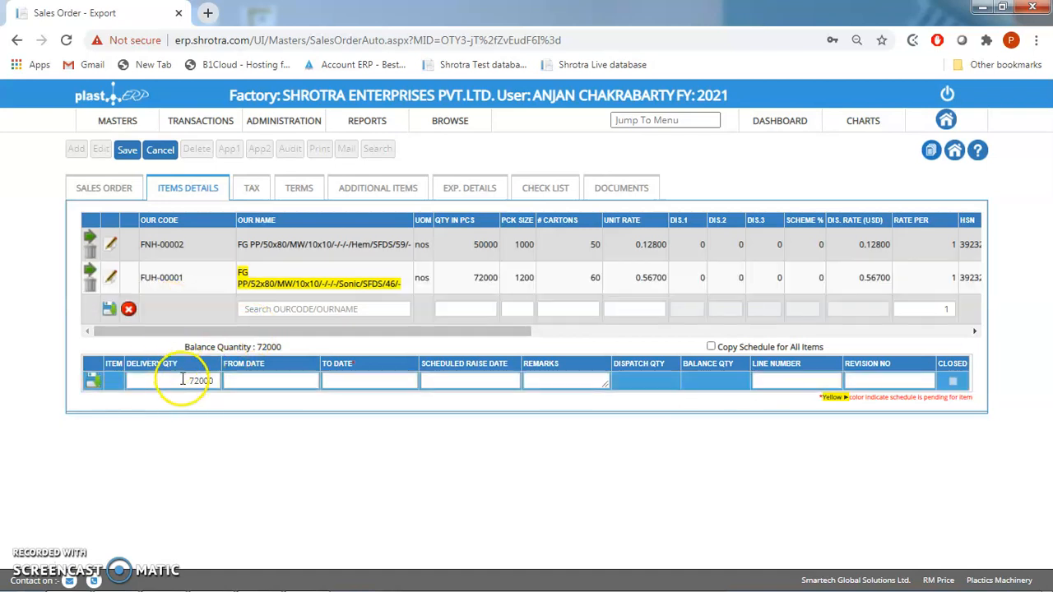
# - Set item FUH-00001's first delivery quantity to 12000, scheduled from 04/Aug/2020 to 06/Aug/2020
pyautogui.click(217, 383)
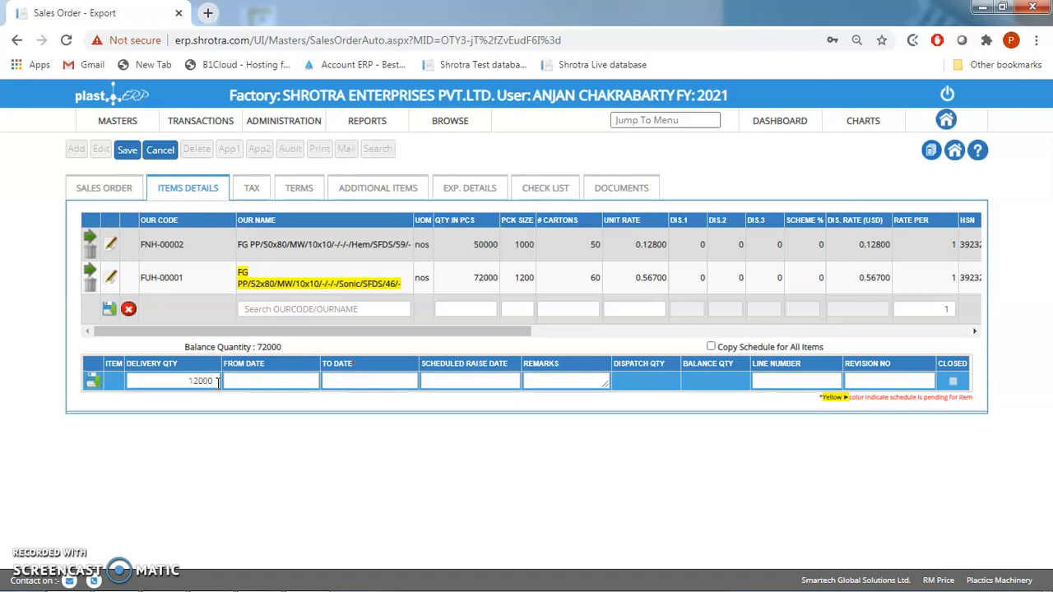
pyautogui.press('Tab')
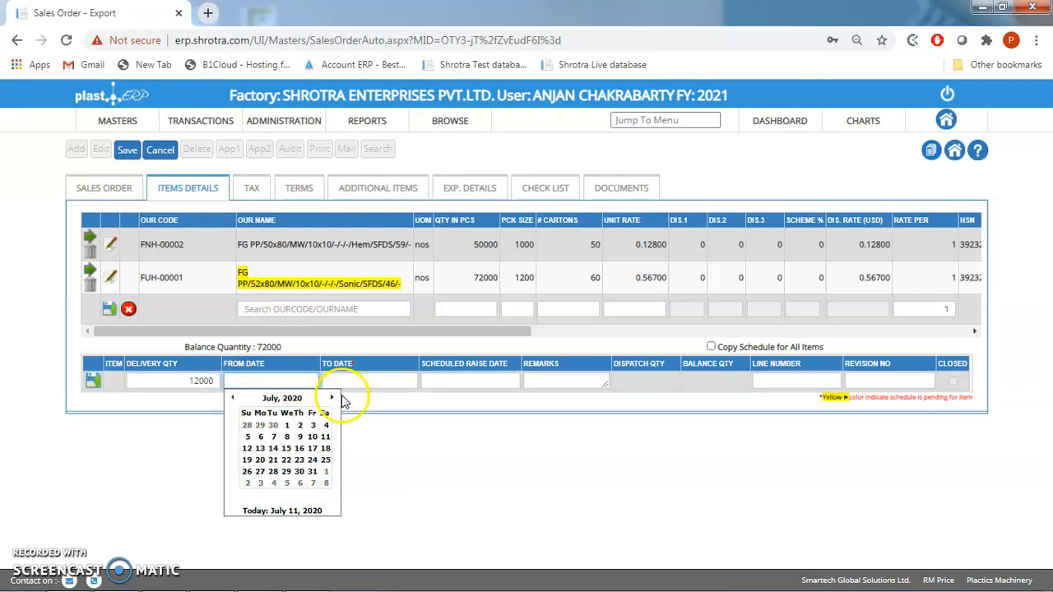
pyautogui.click(332, 398)
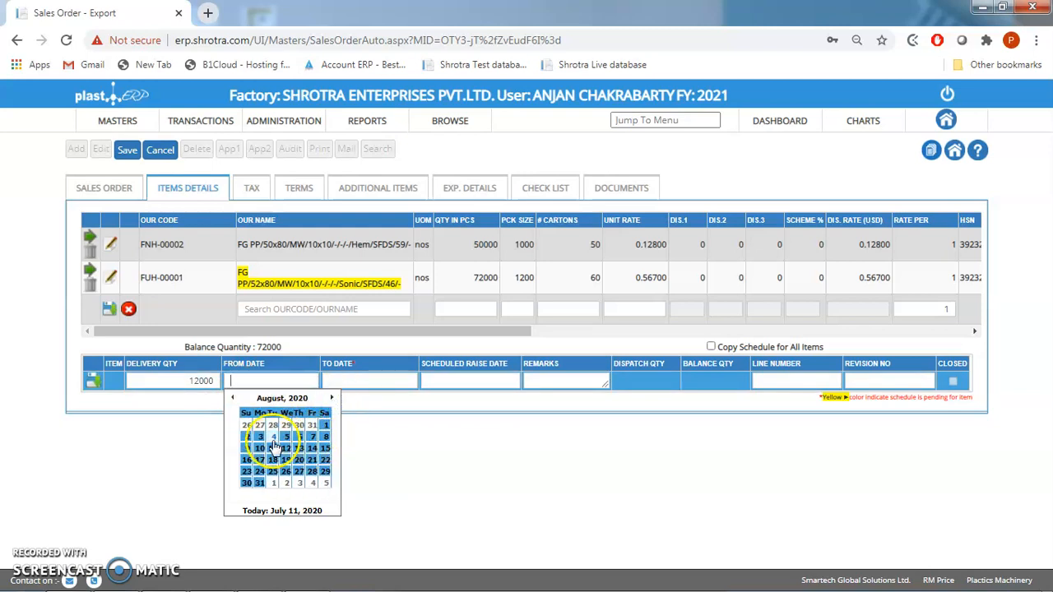
pyautogui.click(273, 437)
pyautogui.click(343, 380)
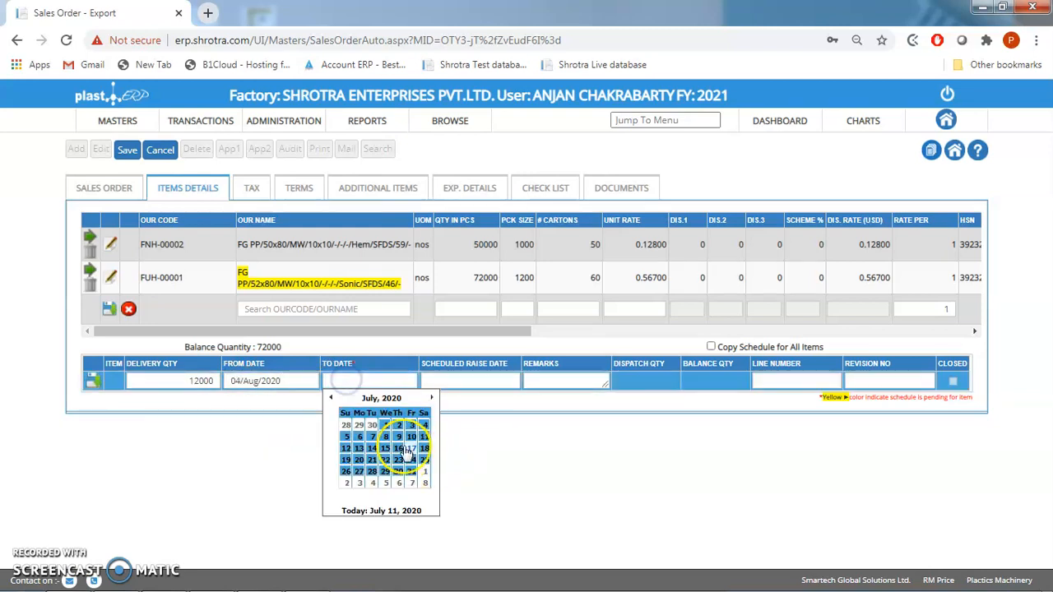
pyautogui.click(433, 398)
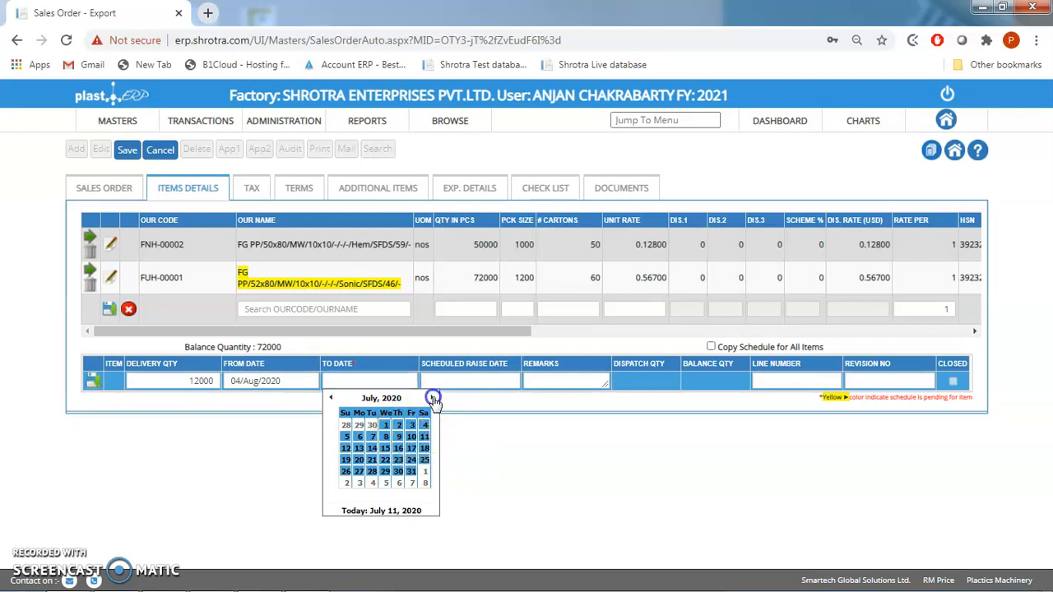
pyautogui.click(401, 436)
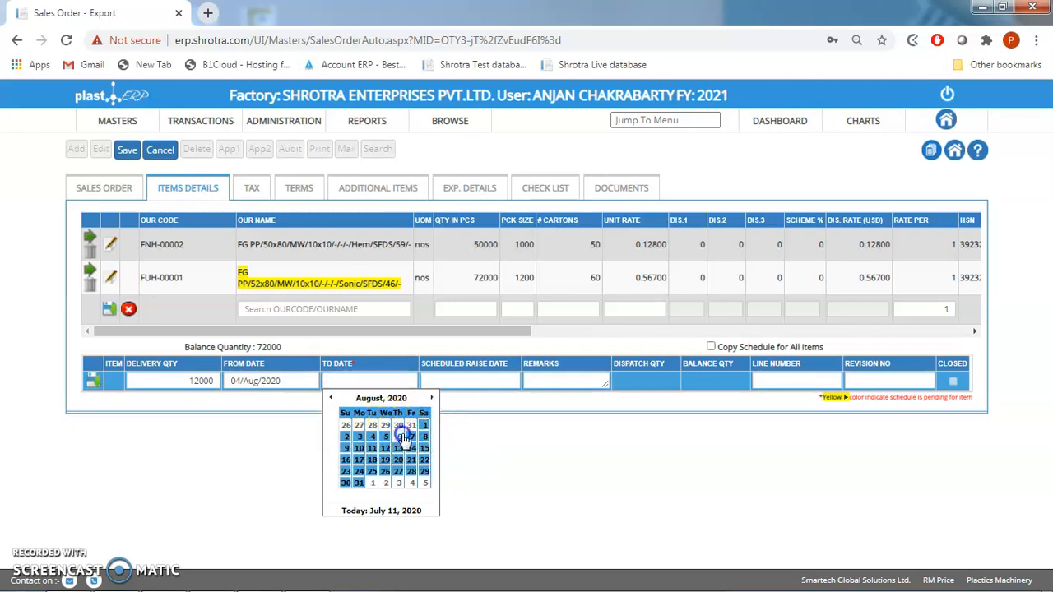
# - Give the first delivery the schedule raise date 11/Jul/2020 and remark "1s t delivery", and save the schedule line
pyautogui.click(471, 381)
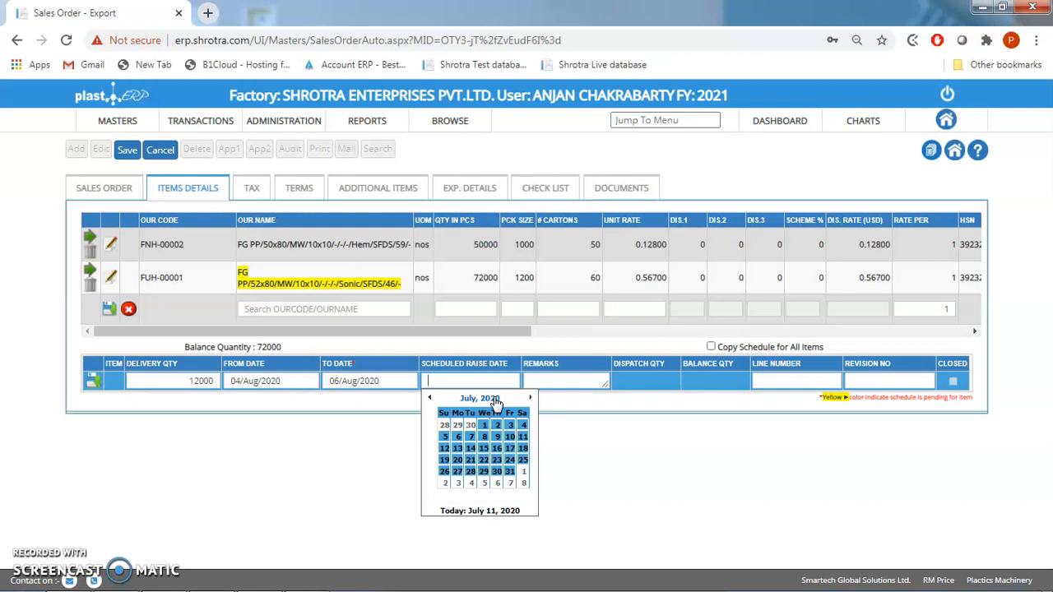
pyautogui.click(523, 440)
pyautogui.click(546, 377)
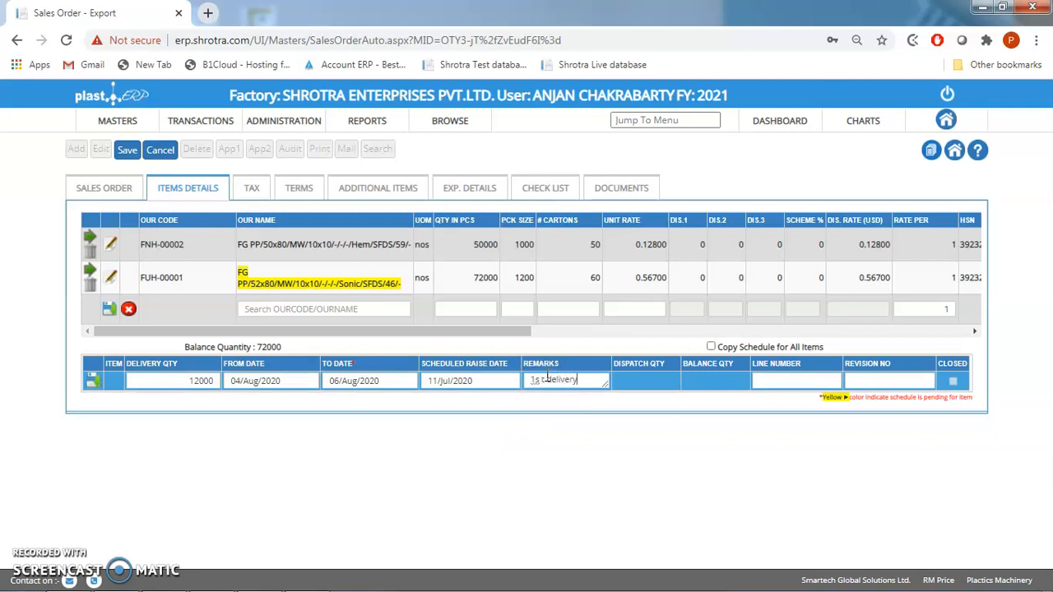
pyautogui.click(94, 381)
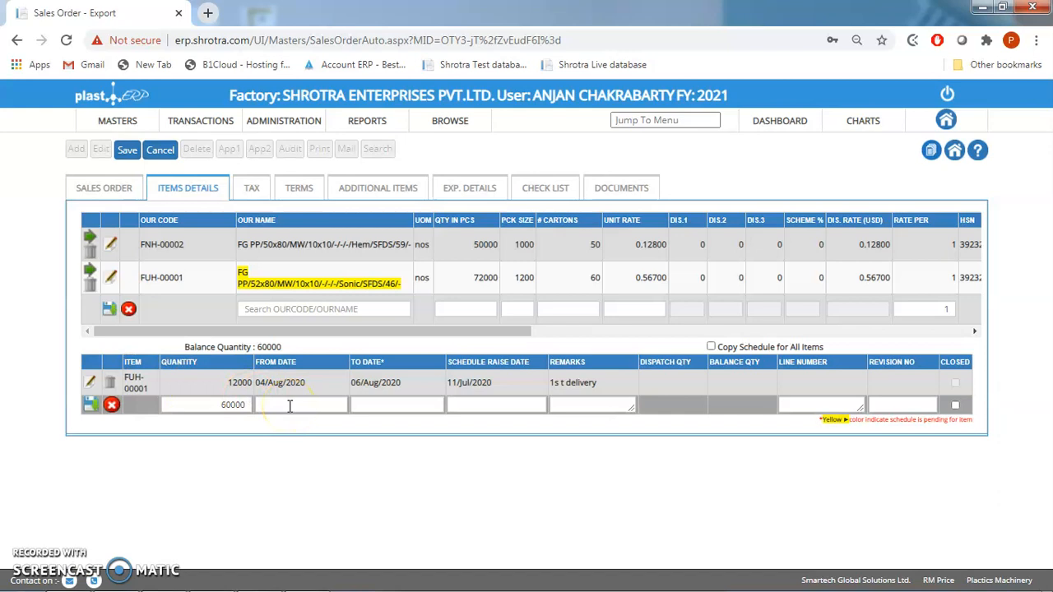
# - Schedule item FUH-00001's second delivery from 17/Aug/2020 to 19/Aug/2020
pyautogui.click(289, 406)
pyautogui.click(364, 421)
pyautogui.click(294, 483)
pyautogui.click(383, 403)
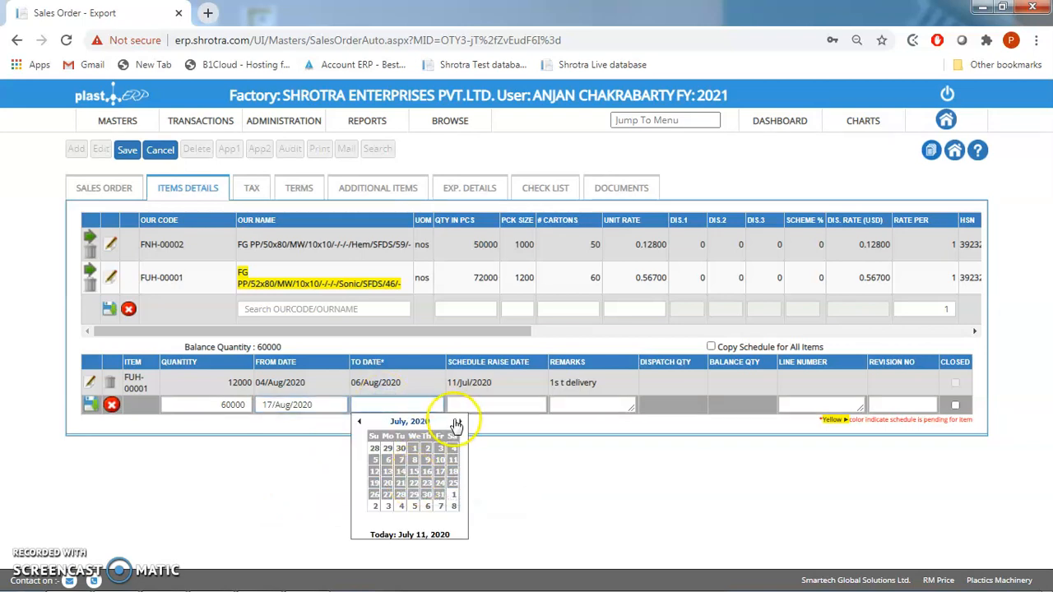
pyautogui.click(458, 422)
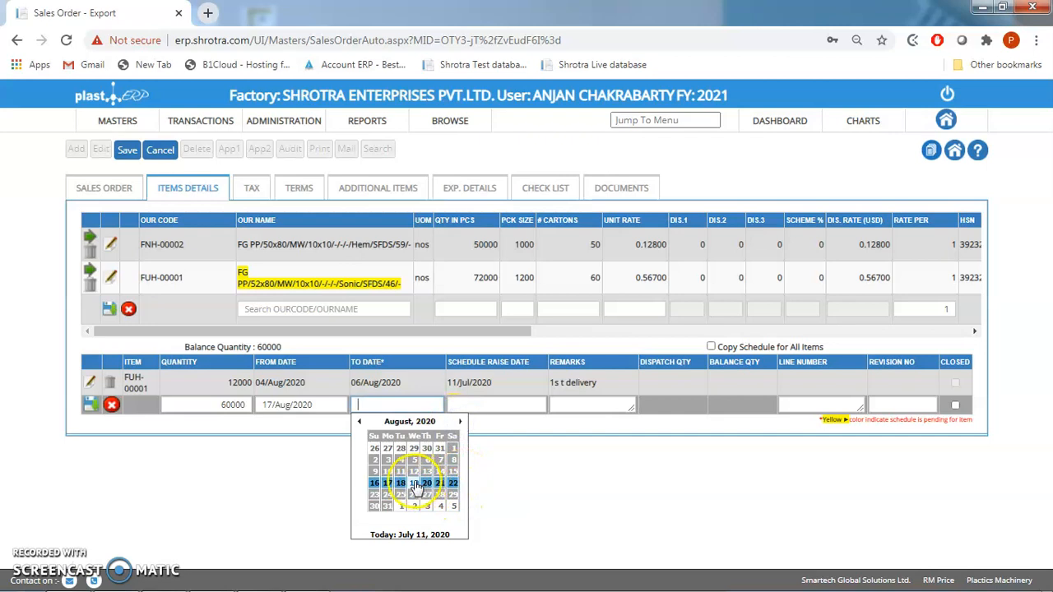
pyautogui.click(414, 485)
# - Give the second delivery the schedule raise date 11/Jul/2020 and remark "2nd delivery", and save the schedule line
pyautogui.click(477, 404)
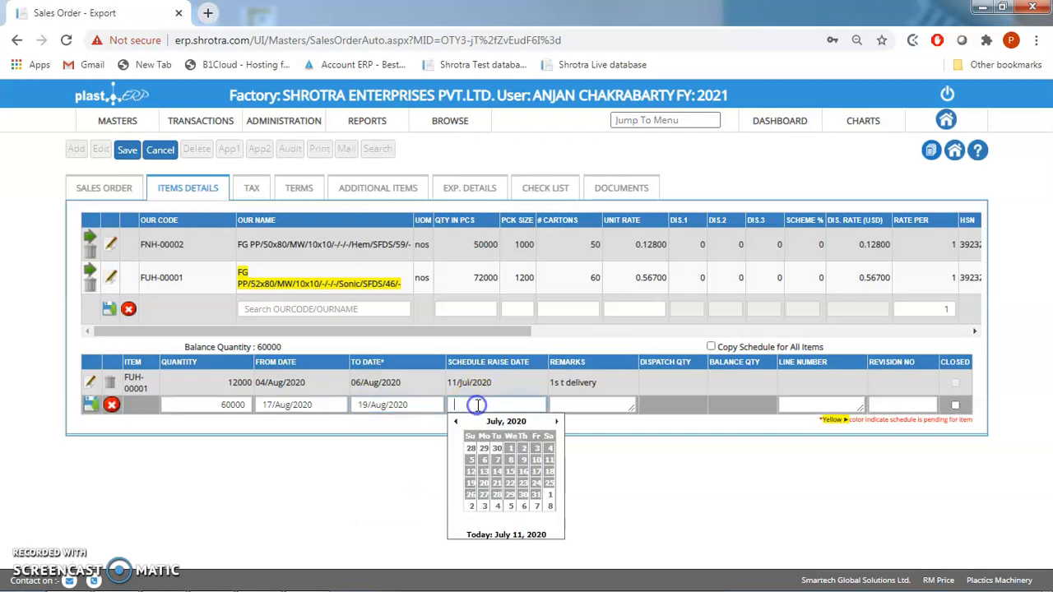
pyautogui.click(550, 462)
pyautogui.click(579, 403)
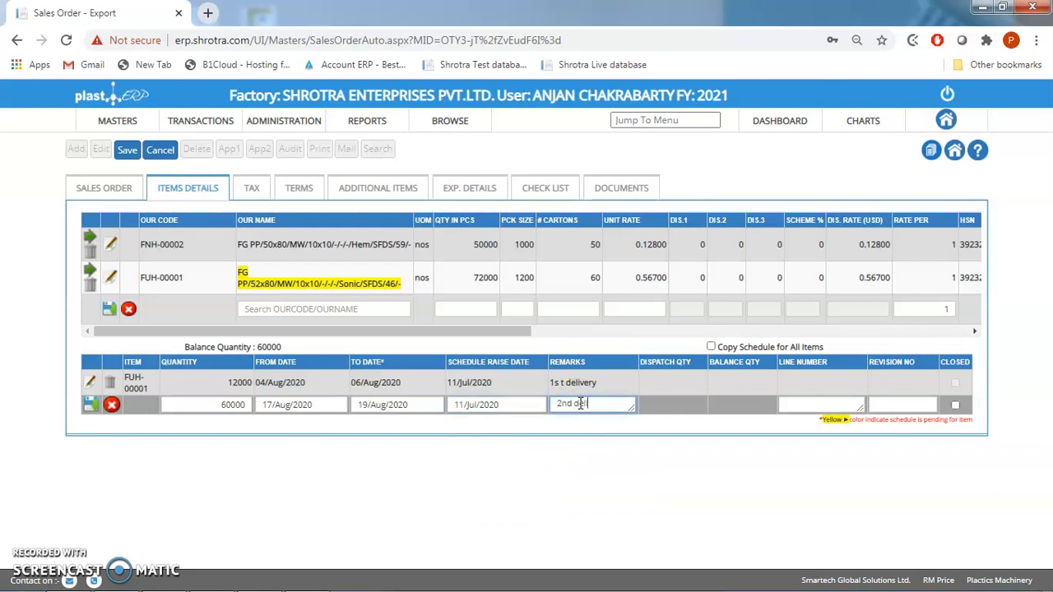
pyautogui.click(91, 404)
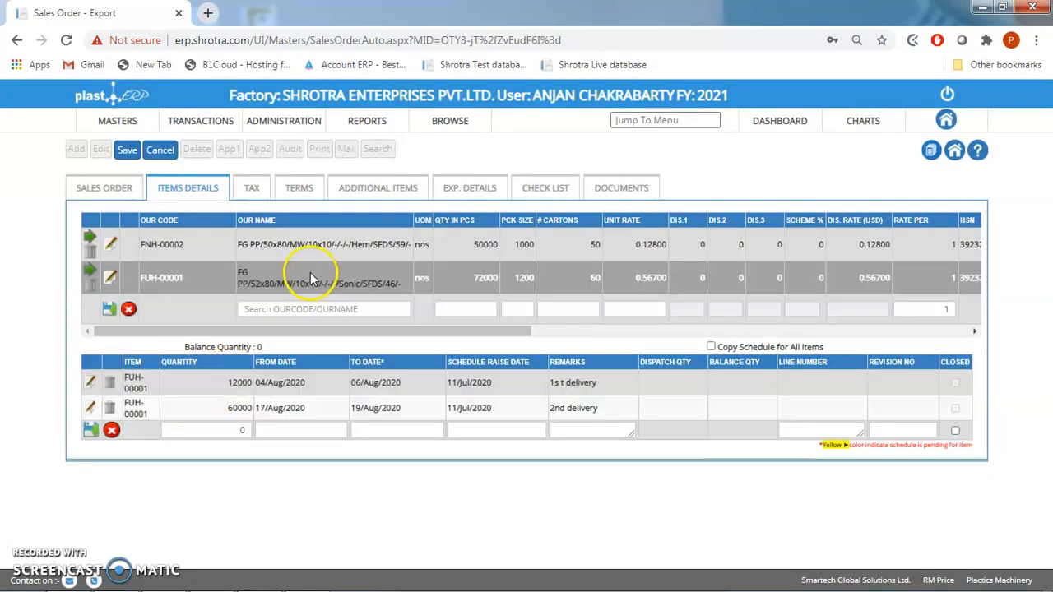
# - Calculate the order's tax charges and set the delivery terms to Send Deliveries as per Schedule Given
pyautogui.click(260, 199)
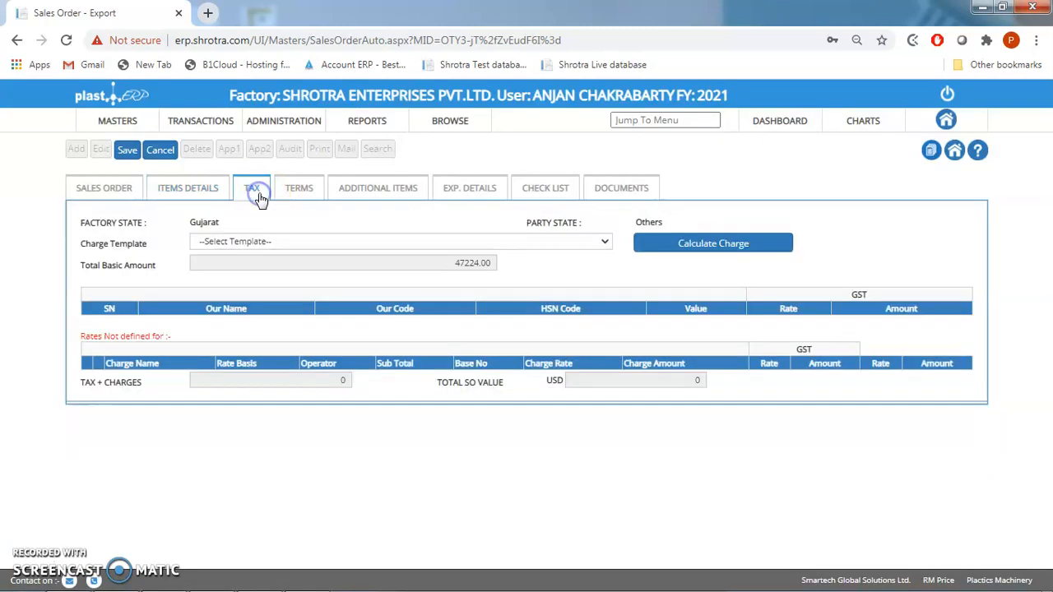
pyautogui.click(700, 249)
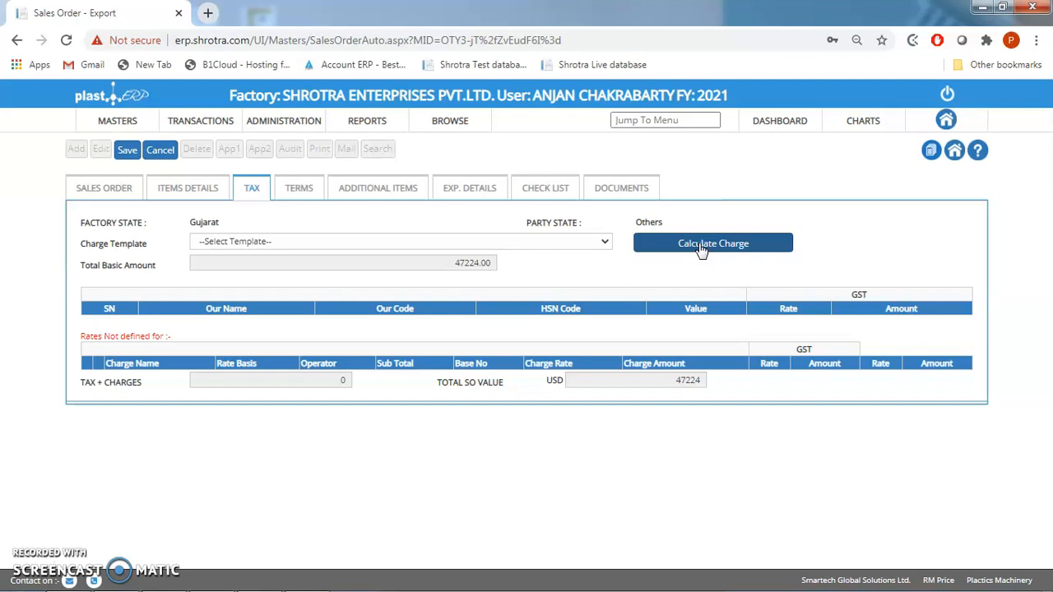
pyautogui.click(309, 200)
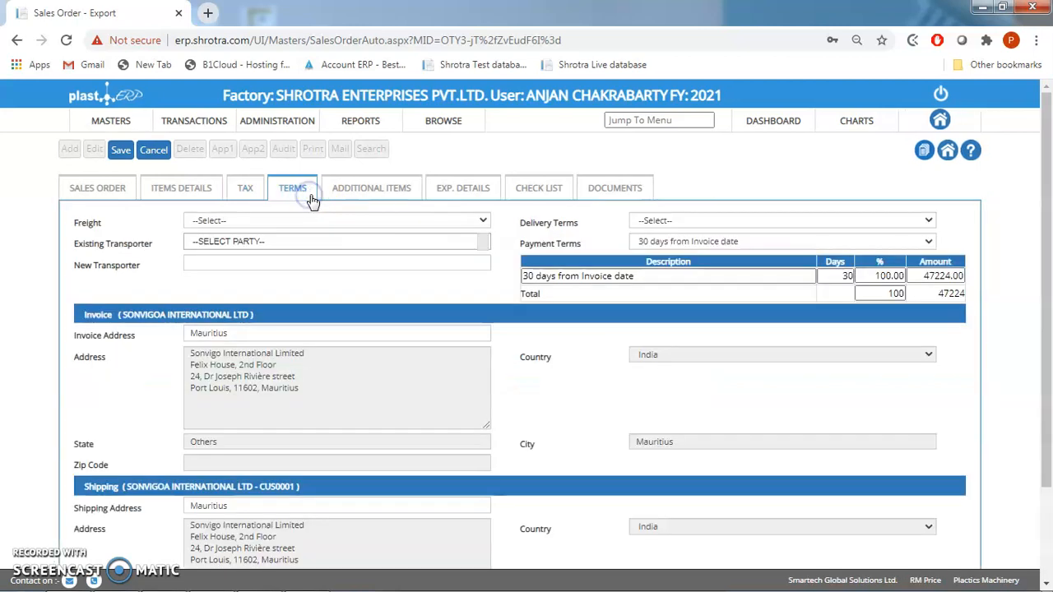
pyautogui.click(685, 220)
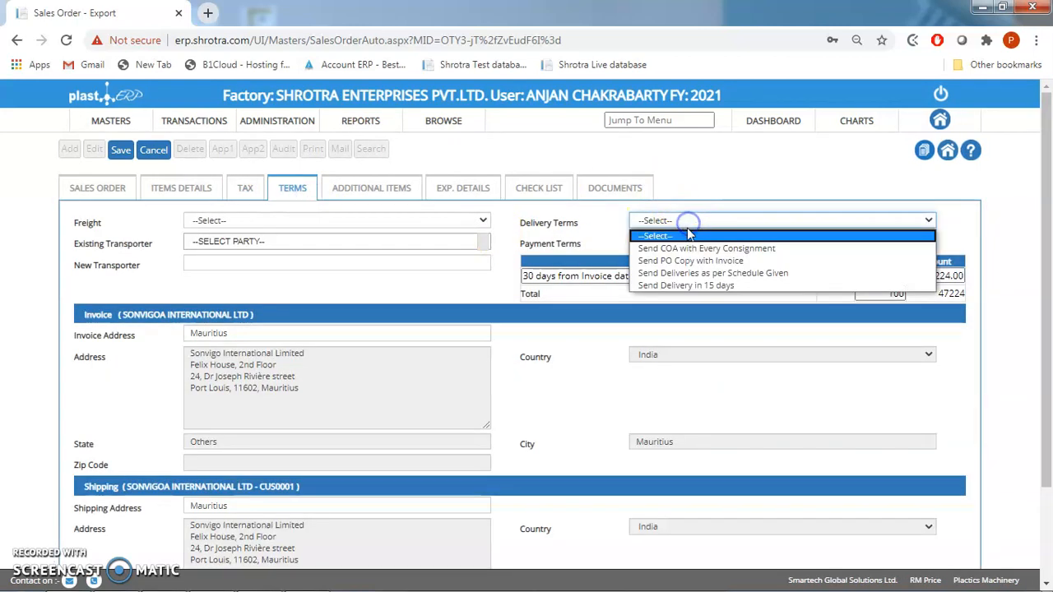
pyautogui.click(676, 273)
# - Set both the export sales terms and the rate sales terms to CIF in the order's export details
pyautogui.click(362, 187)
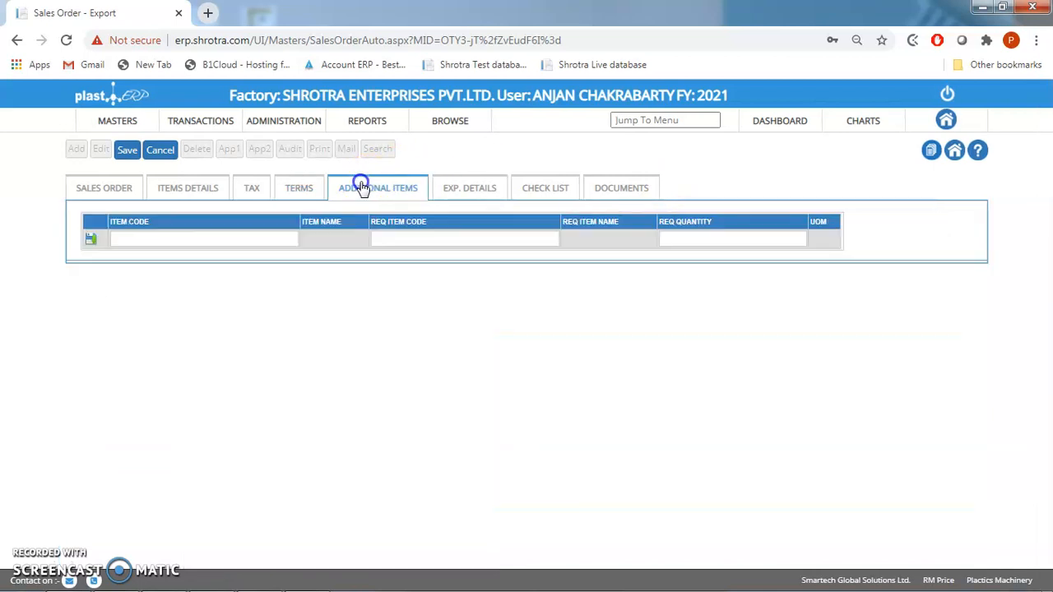
pyautogui.click(470, 194)
pyautogui.click(350, 234)
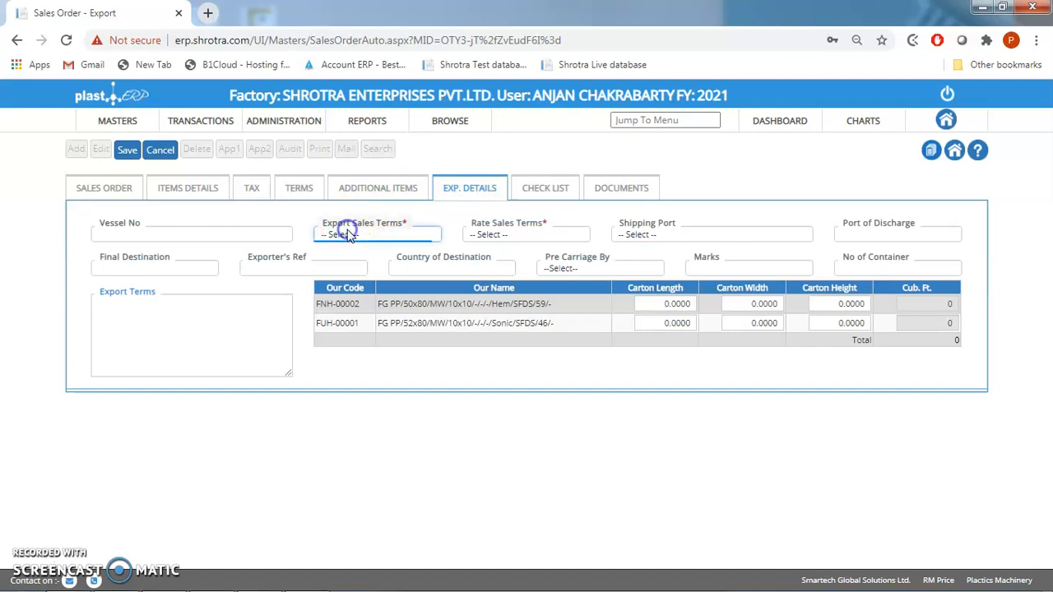
pyautogui.click(348, 231)
pyautogui.click(350, 235)
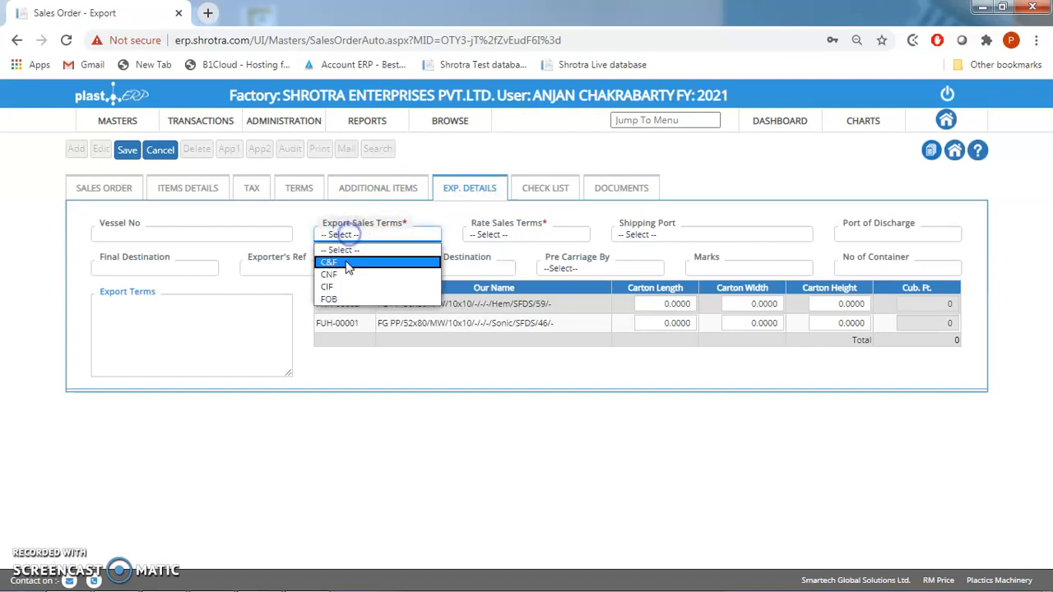
pyautogui.click(342, 284)
pyautogui.click(491, 236)
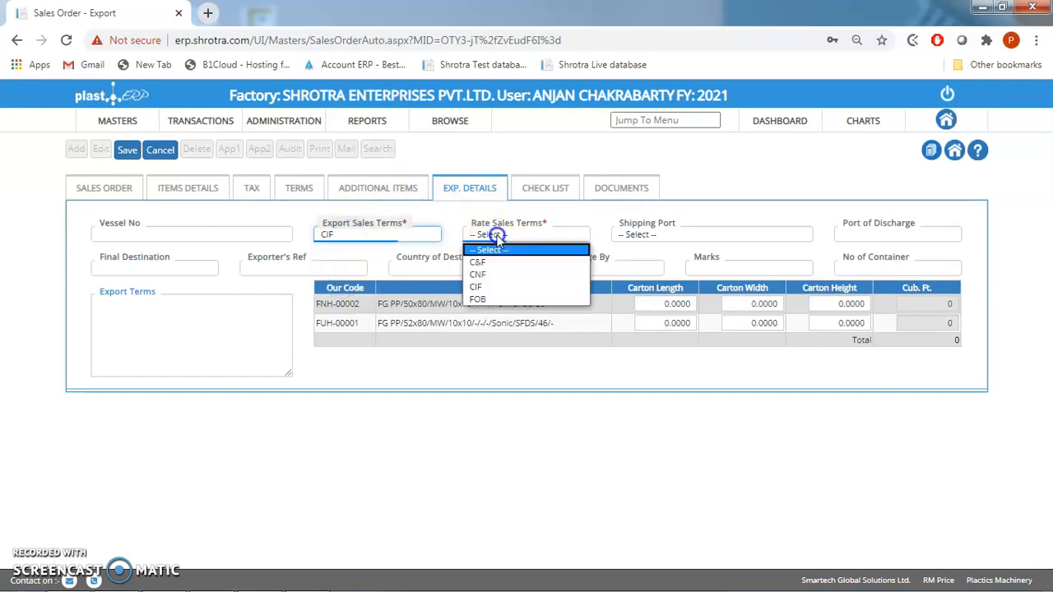
pyautogui.click(493, 284)
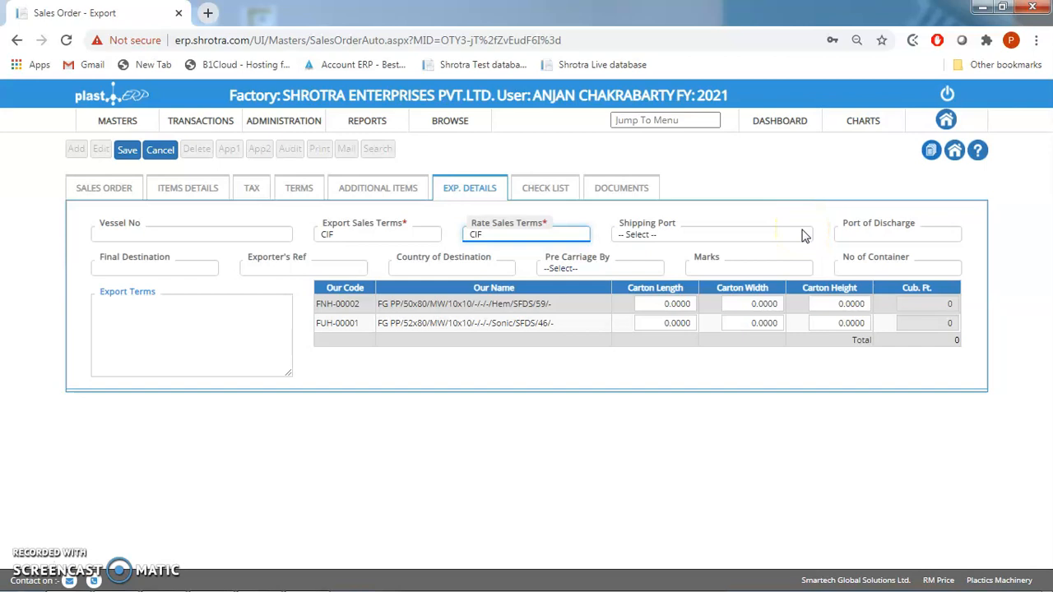
pyautogui.click(888, 233)
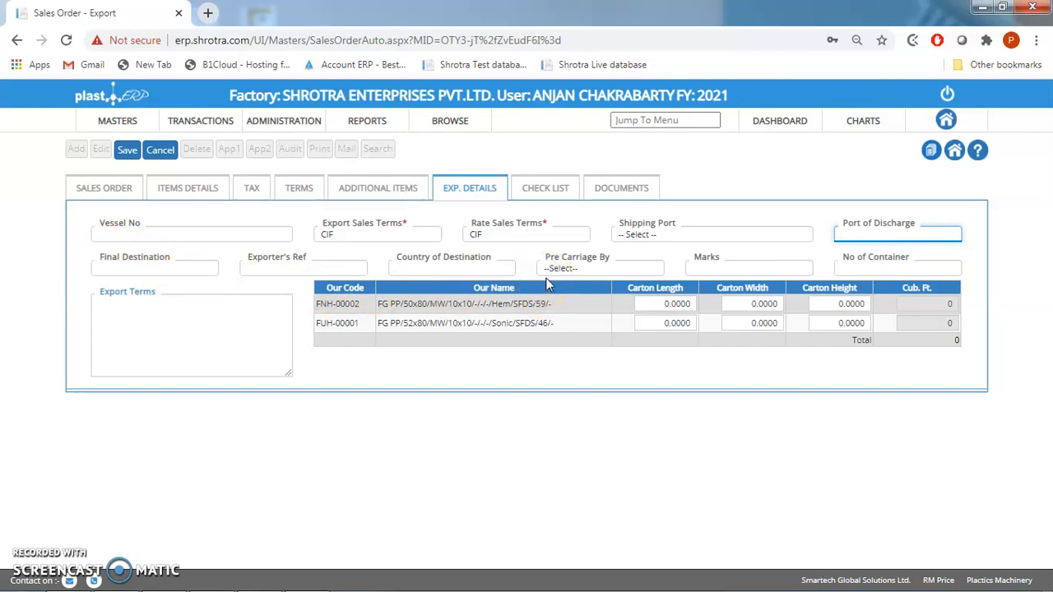
# - Add a checklist entry of type Fabric with the description "Test 123" and save it
pyautogui.click(543, 186)
pyautogui.click(342, 220)
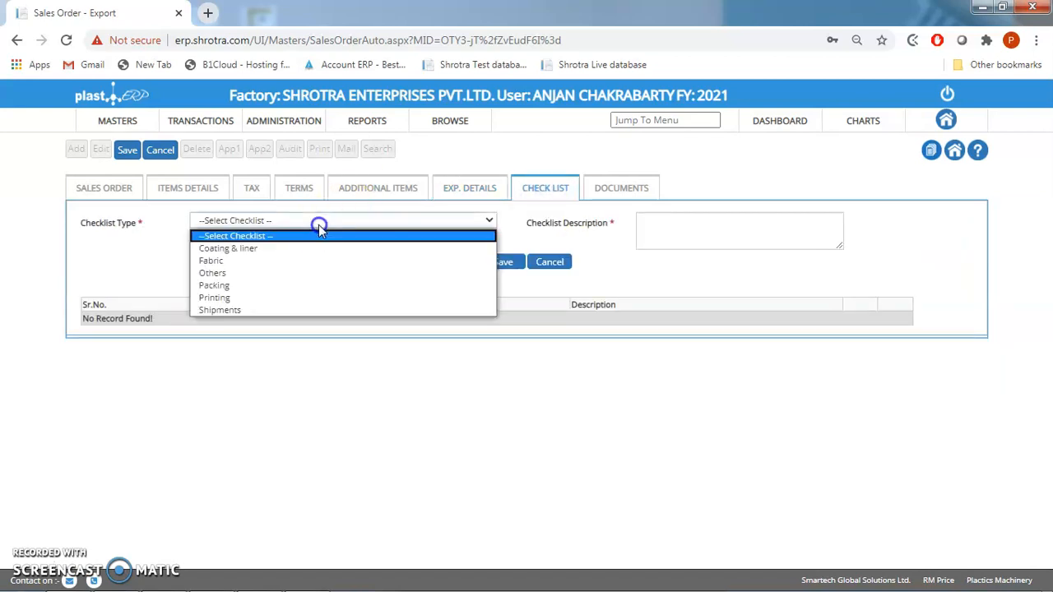
pyautogui.click(232, 265)
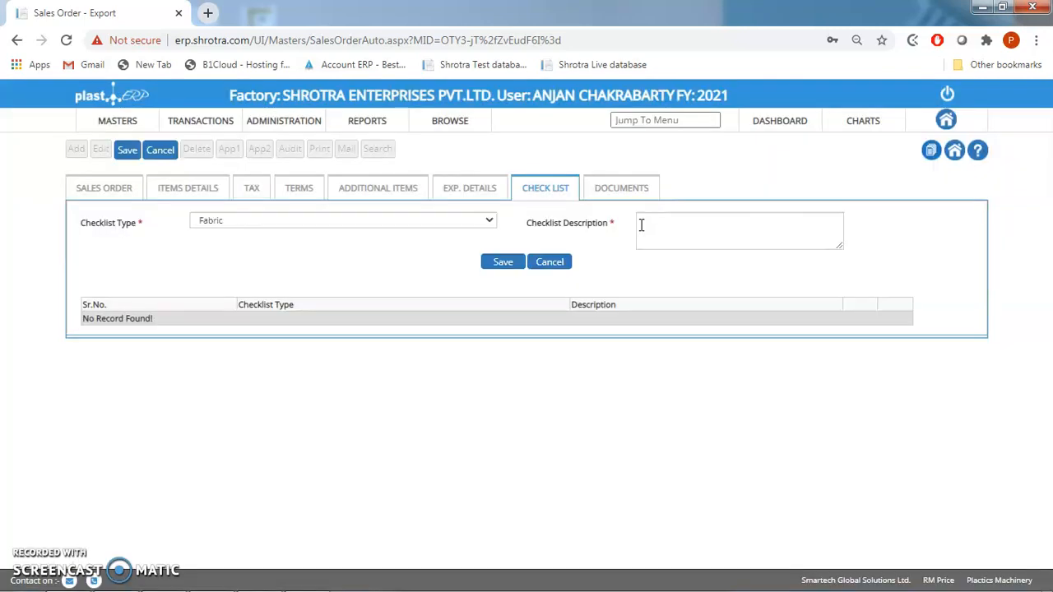
pyautogui.click(640, 225)
pyautogui.write('Ges')
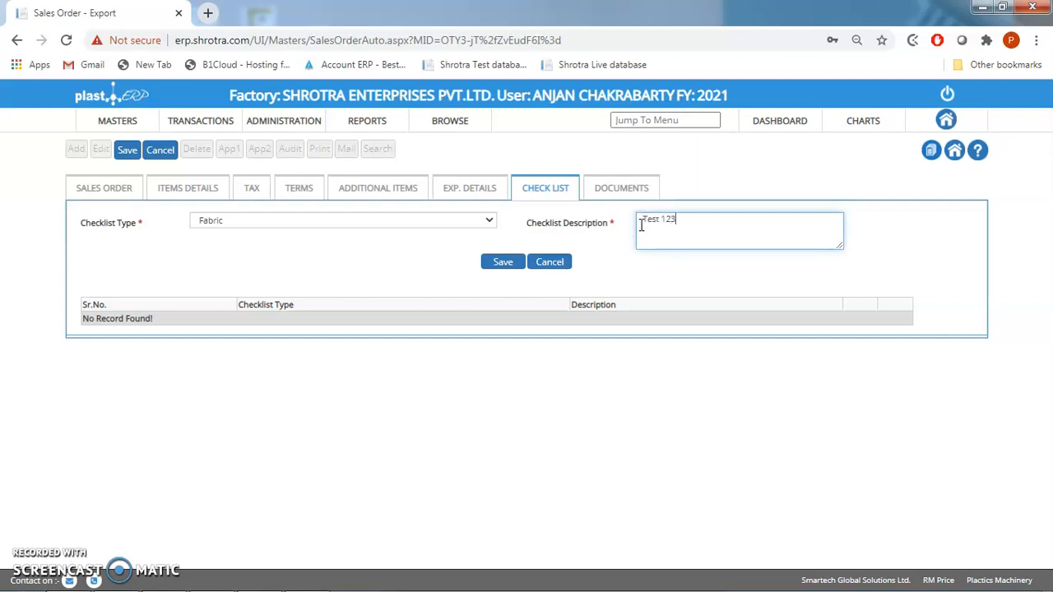
pyautogui.click(505, 265)
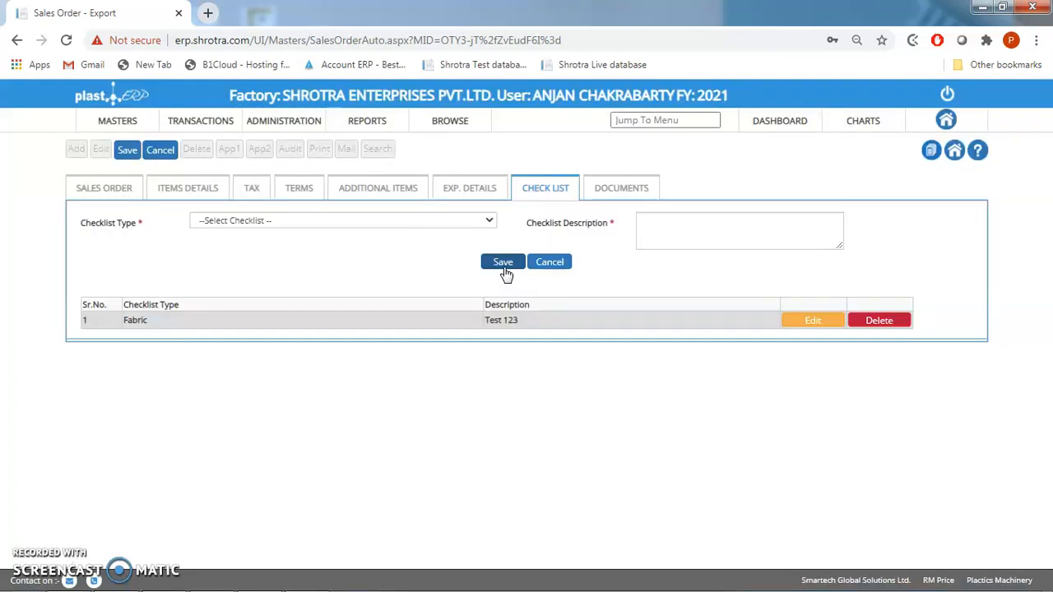
# - Look through the available checklist types and open the order's document attachments section
pyautogui.click(439, 222)
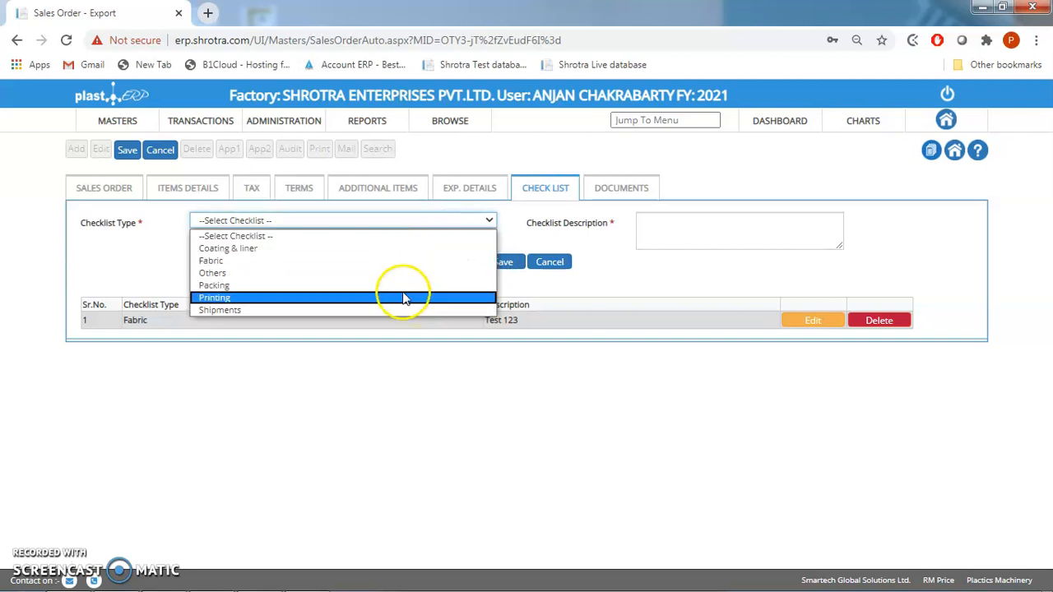
pyautogui.click(627, 258)
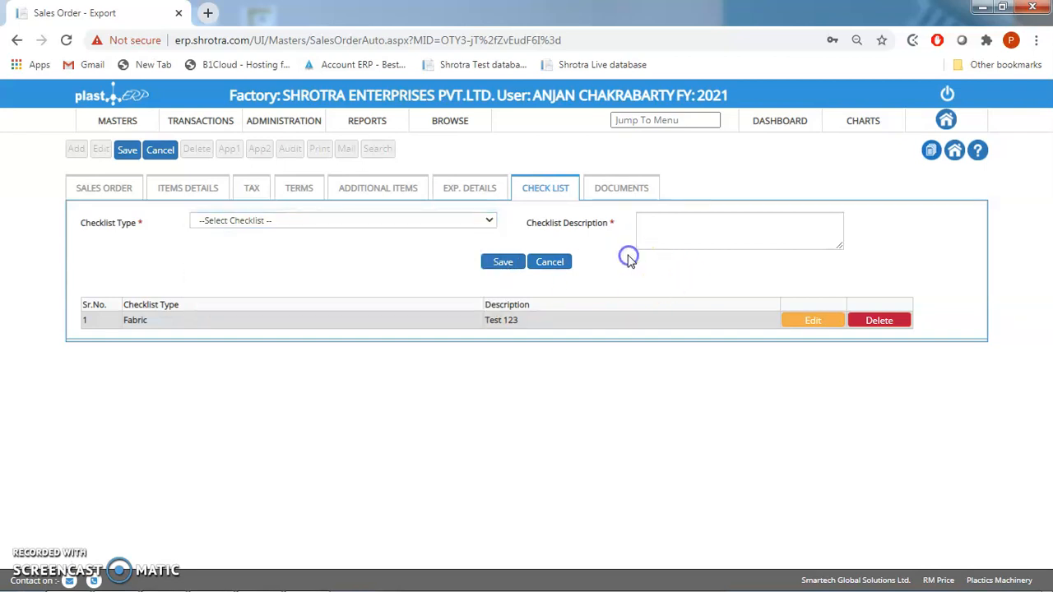
pyautogui.click(612, 192)
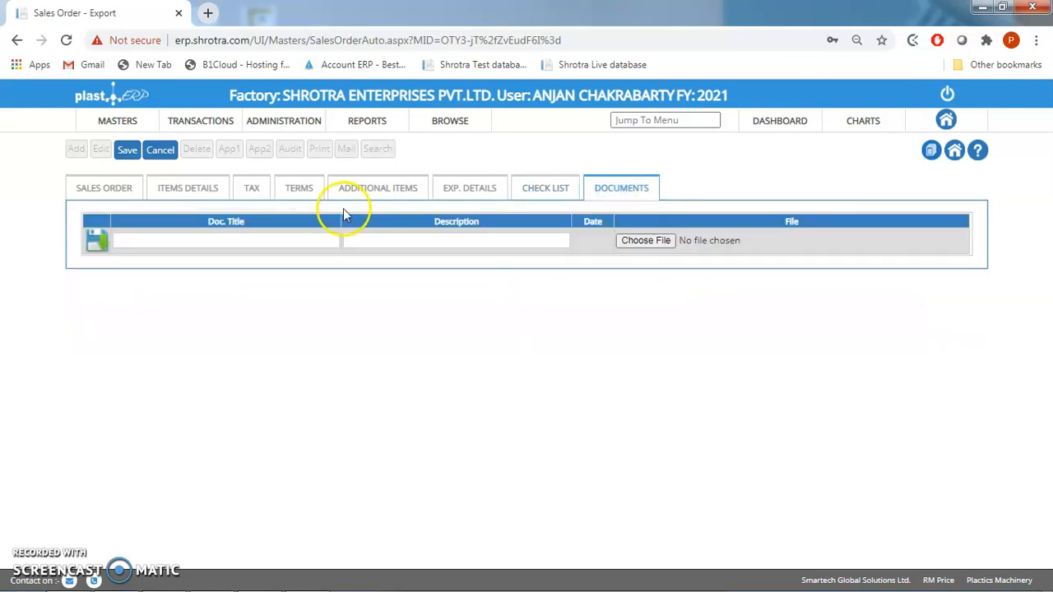
# - Return to the main sales order details, save the export sales order and acknowledge the confirmation
pyautogui.click(115, 192)
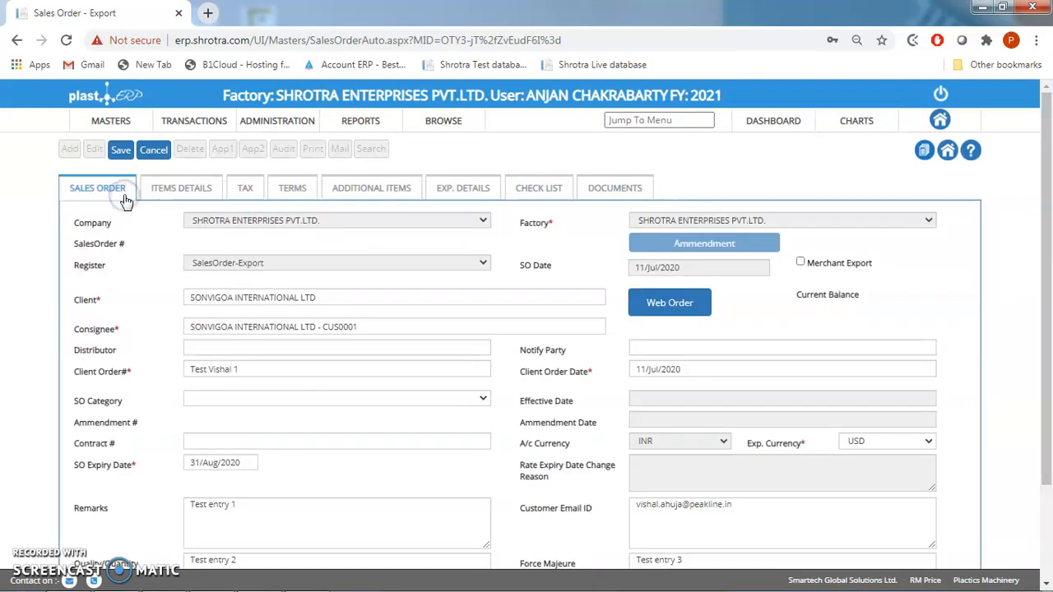
pyautogui.click(121, 153)
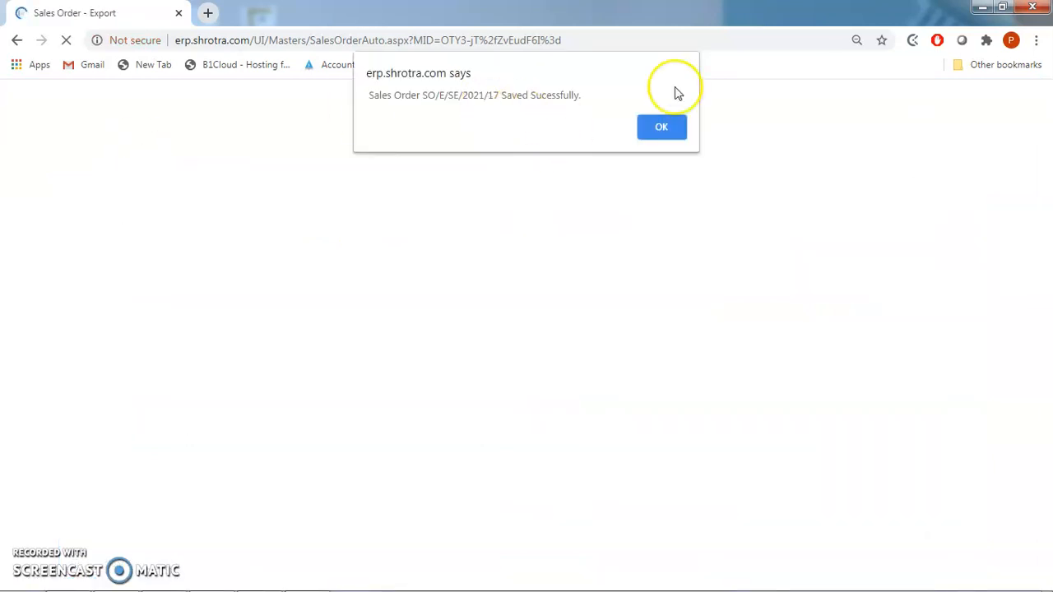
pyautogui.click(668, 136)
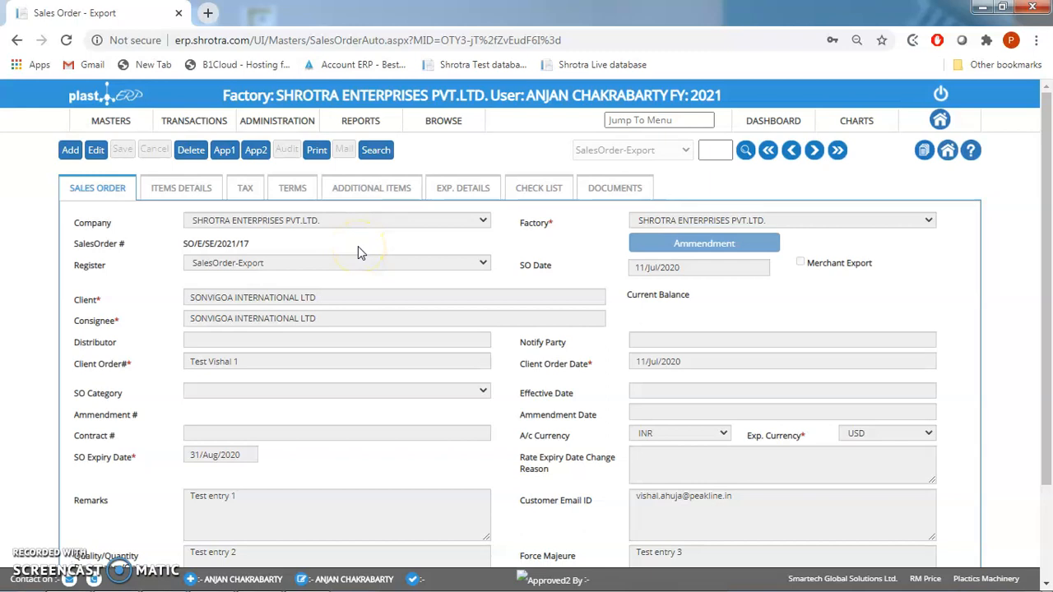
# - Give the saved sales order its first-level and second-level approvals
pyautogui.click(224, 153)
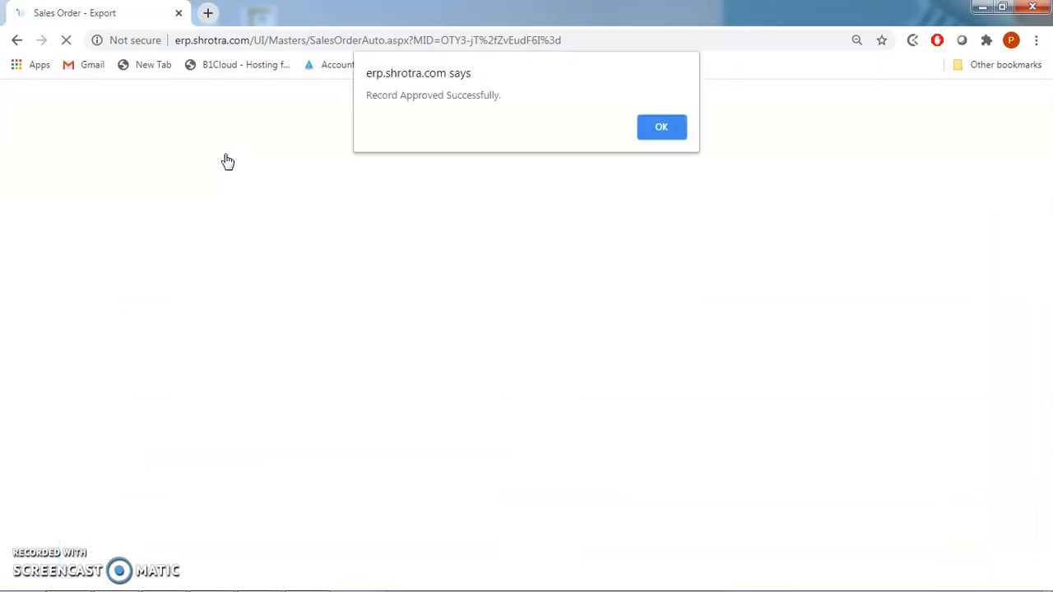
pyautogui.click(660, 124)
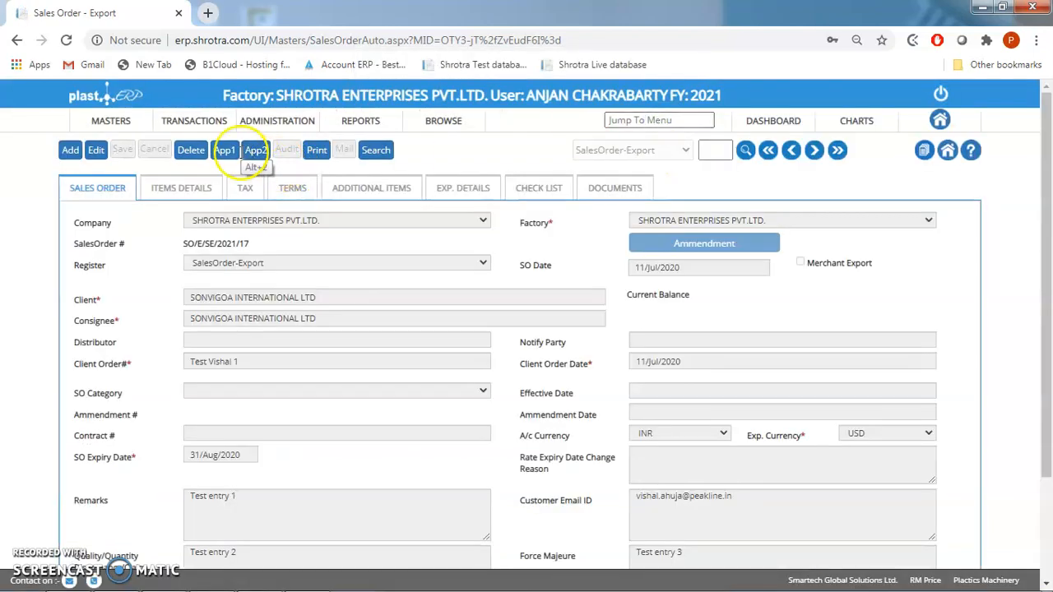
pyautogui.click(257, 152)
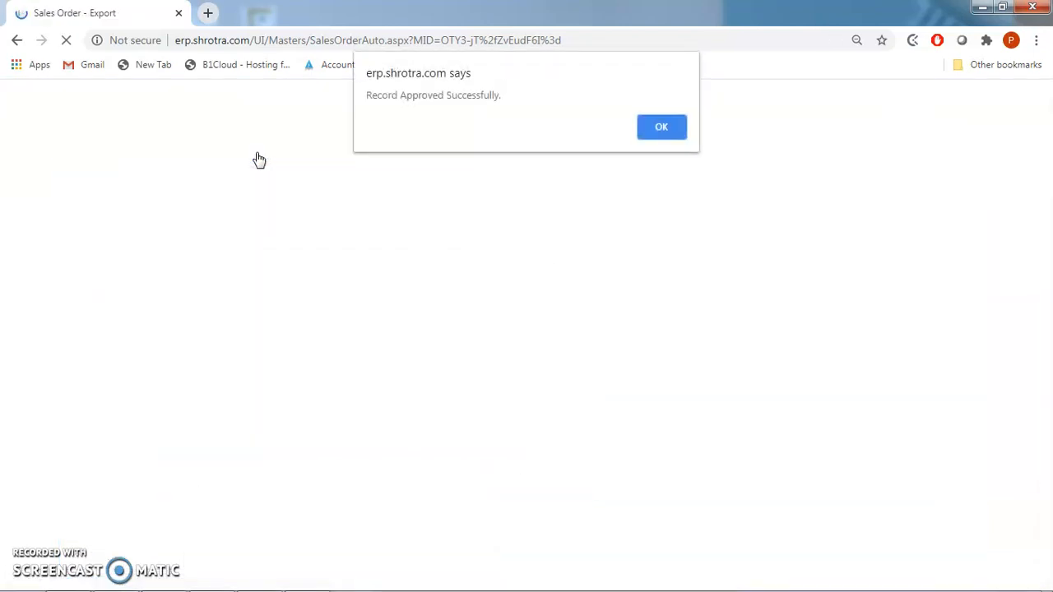
pyautogui.click(647, 126)
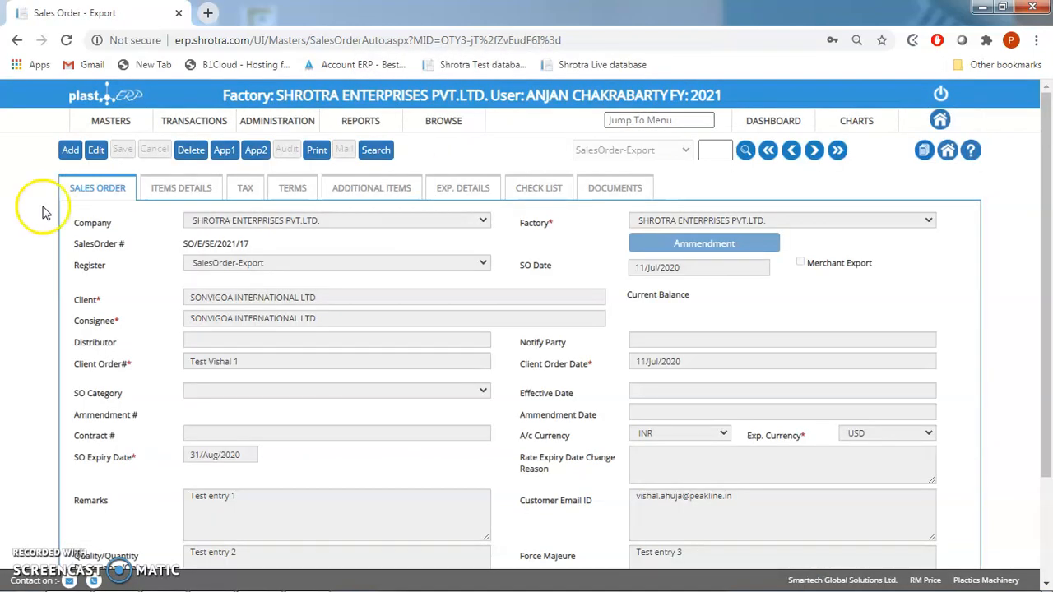
# - Start a new export sales order with SONVIGOA INTERNATIONAL LTD as the client
pyautogui.click(70, 151)
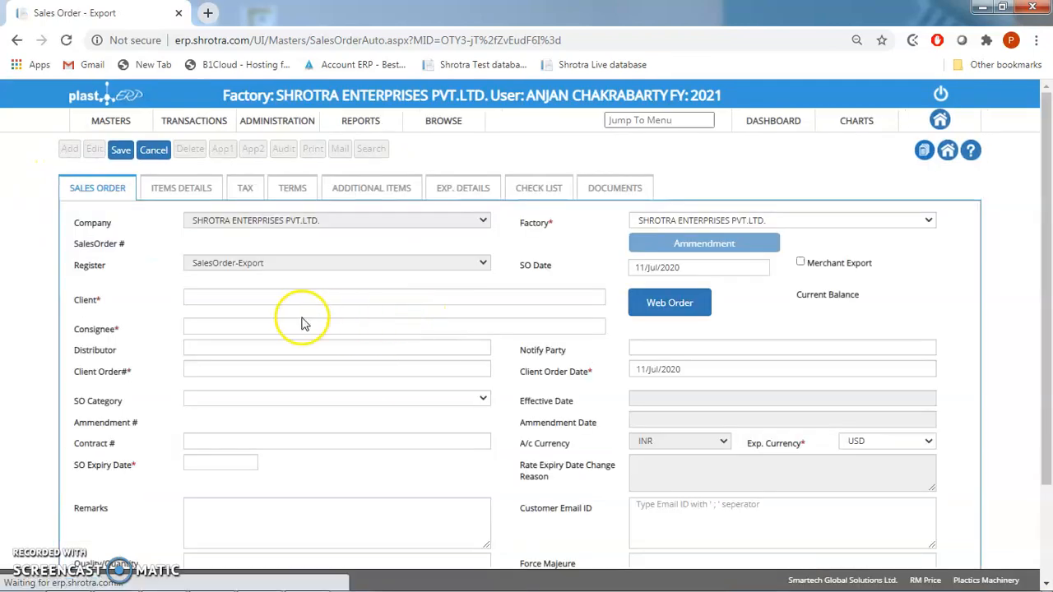
pyautogui.click(235, 289)
pyautogui.write('Sonvig')
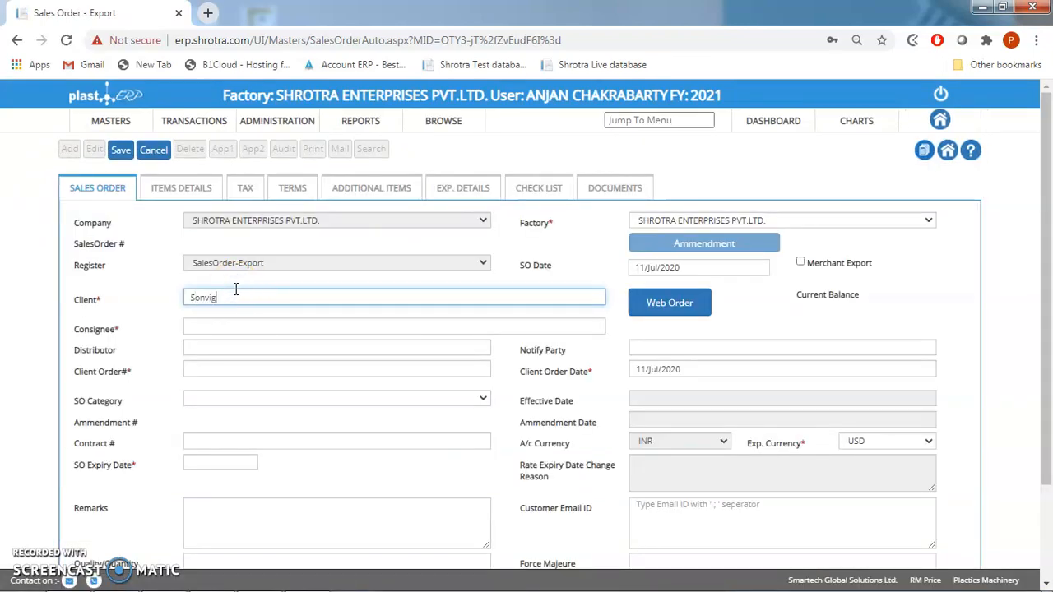
pyautogui.write('o')
pyautogui.press('Return')
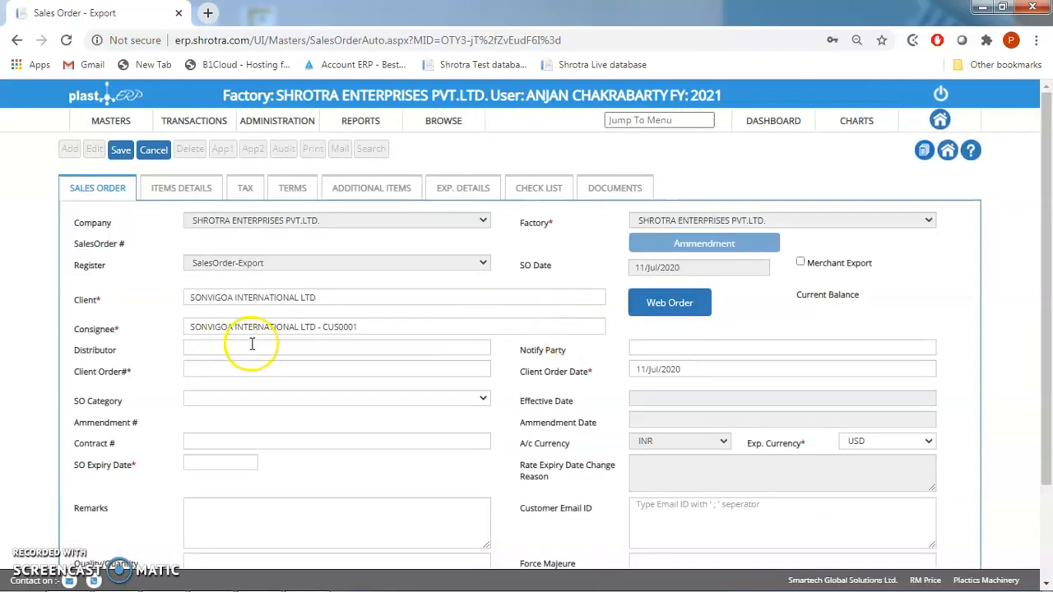
# - Enter the client order number and set the SO expiry date to 24/Aug/2020
pyautogui.click(213, 367)
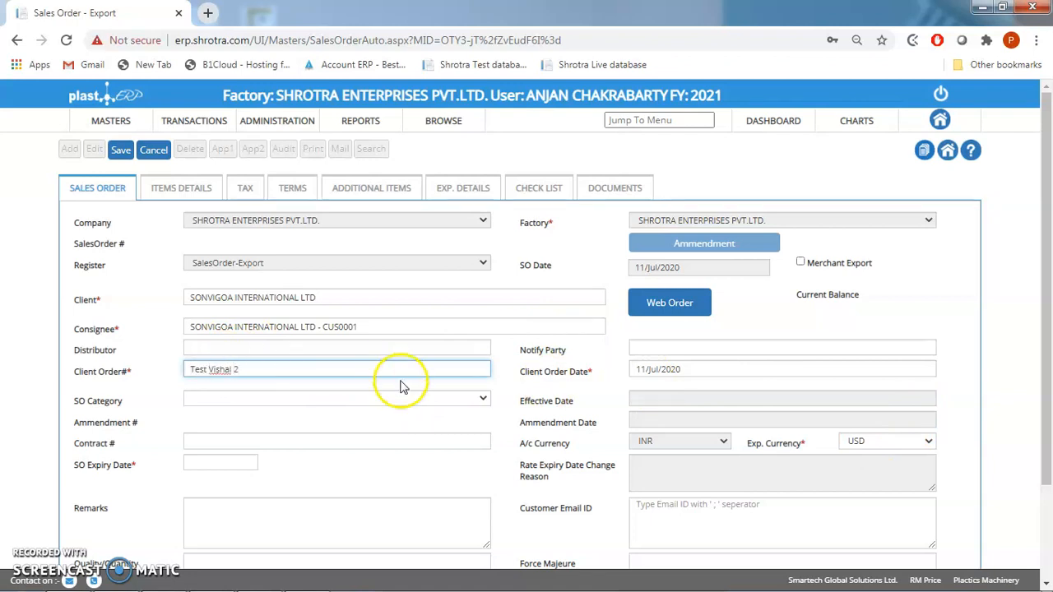
pyautogui.click(206, 466)
pyautogui.click(291, 480)
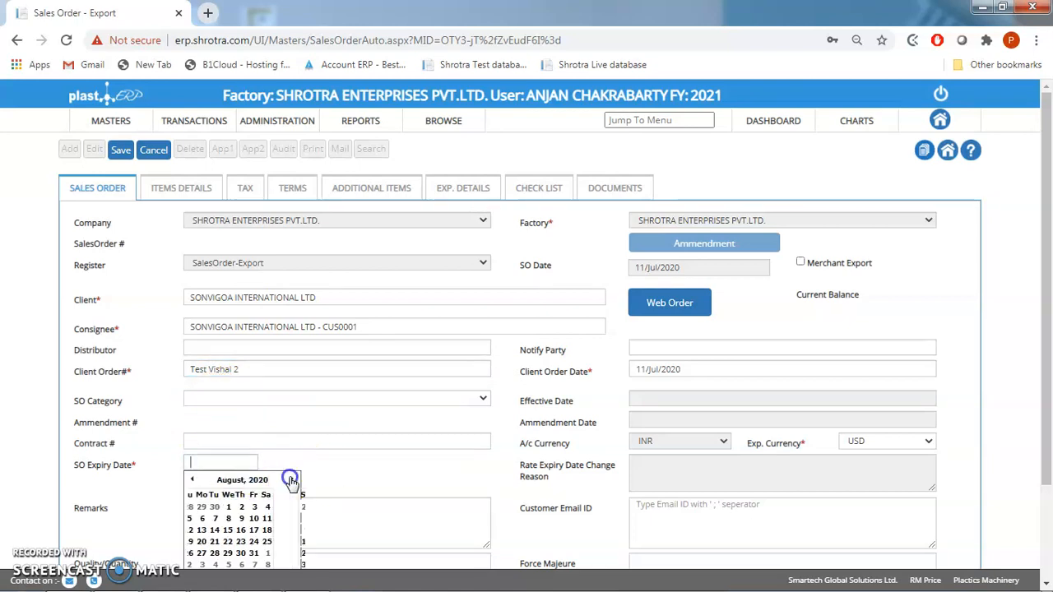
pyautogui.click(220, 554)
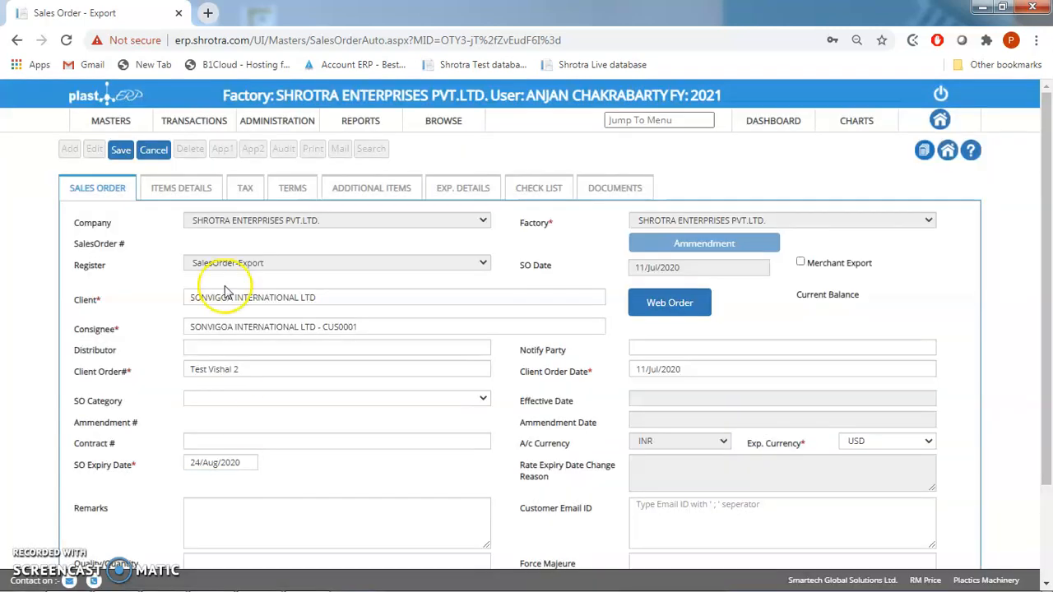
# - In the item details, choose item FPF-00001, FG PP/56x94/MW/10x10/DAP/Coat/-/Cld cut/SFDS/120/-
pyautogui.click(182, 188)
pyautogui.click(263, 246)
pyautogui.write('FG PP')
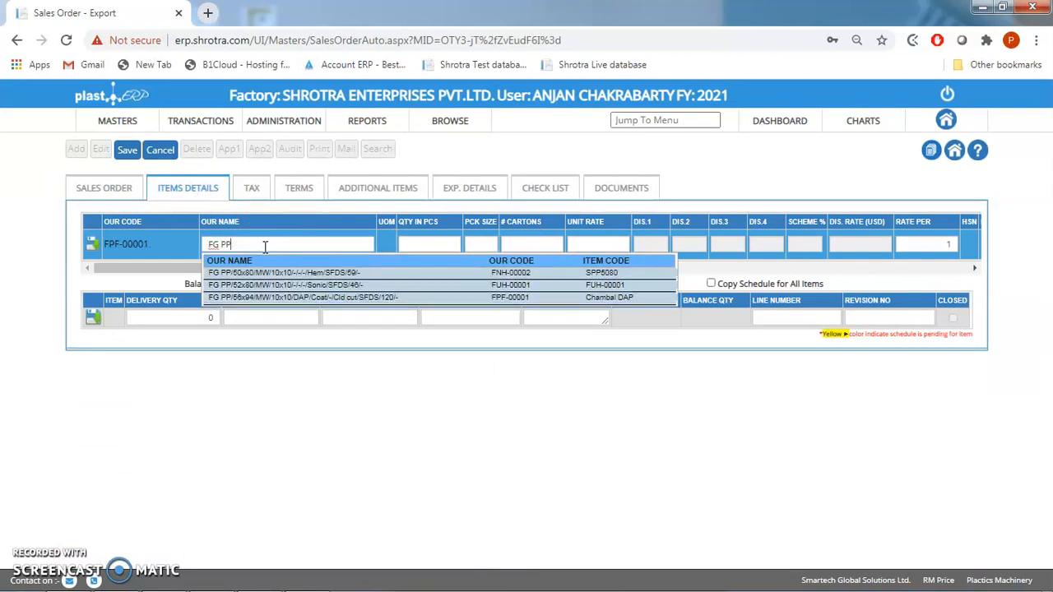
pyautogui.press('Return')
# - Set the item's pack size to 1000, its number of cartons to 40 and its unit rate to 1.67
pyautogui.click(431, 244)
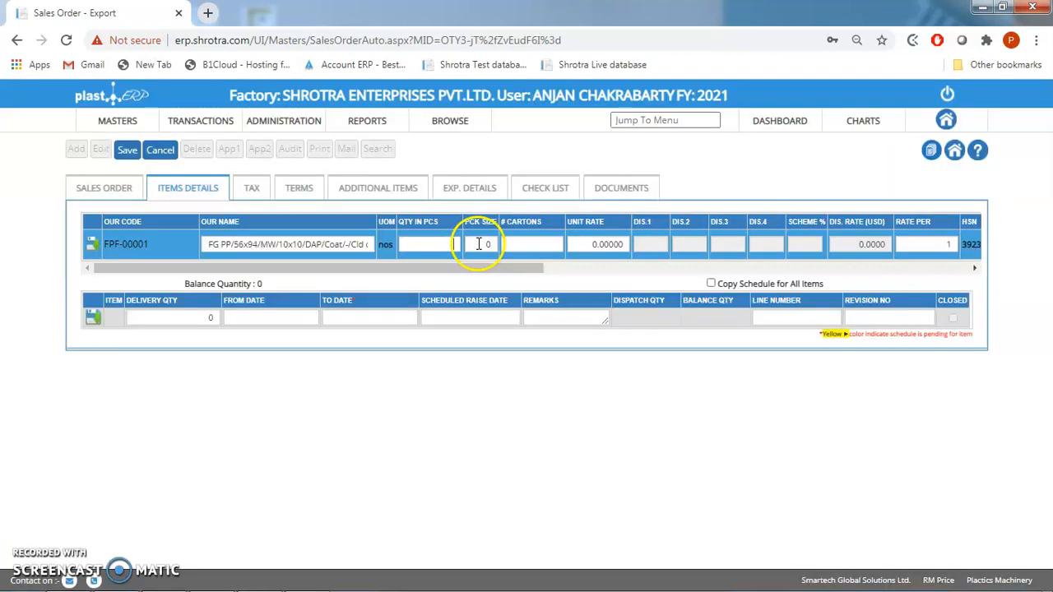
pyautogui.click(480, 244)
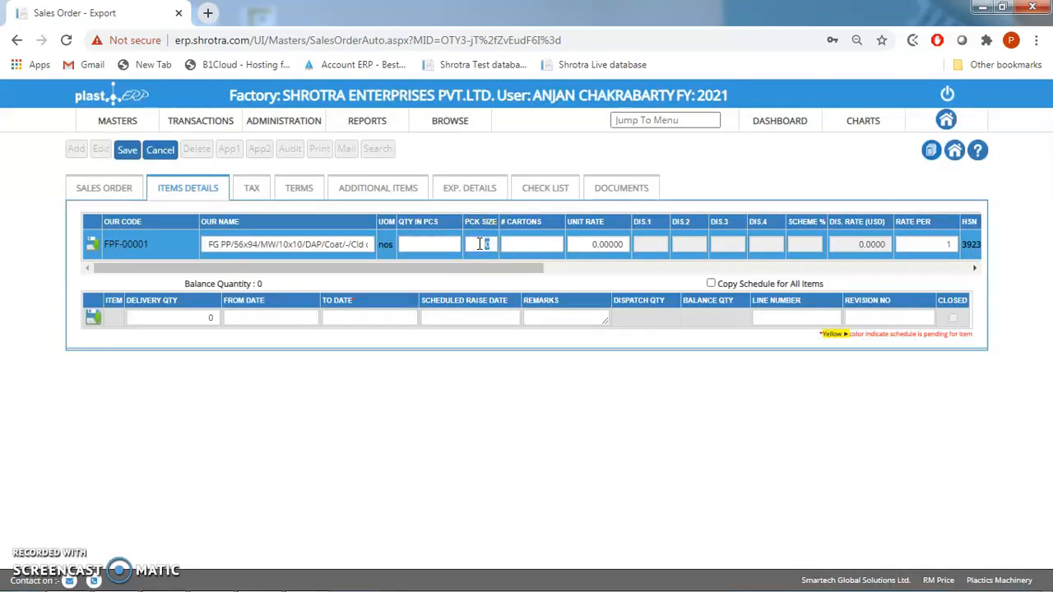
pyautogui.click(531, 240)
pyautogui.click(529, 240)
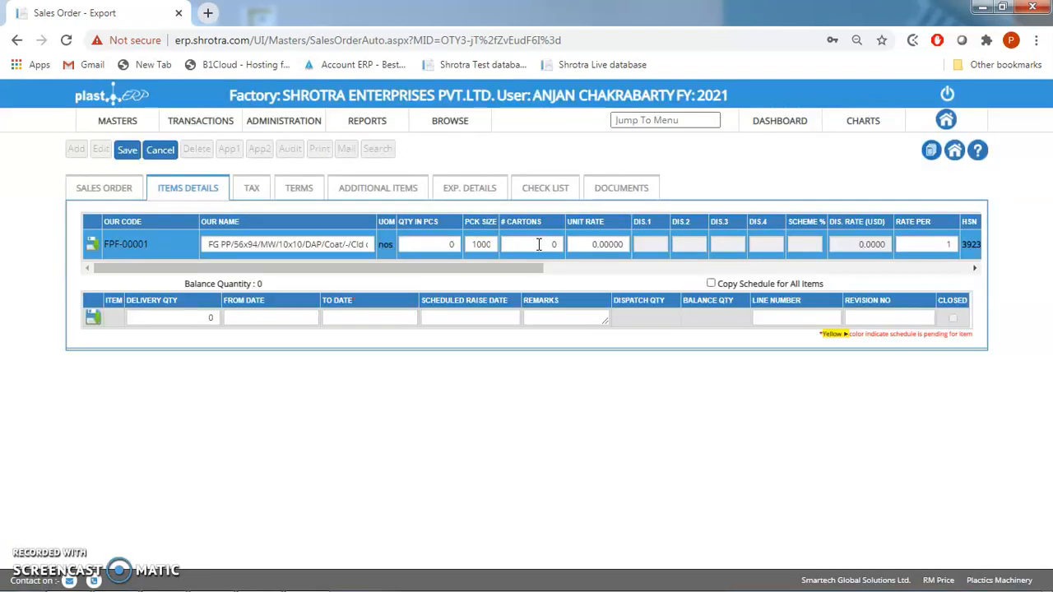
pyautogui.click(538, 244)
pyautogui.click(617, 237)
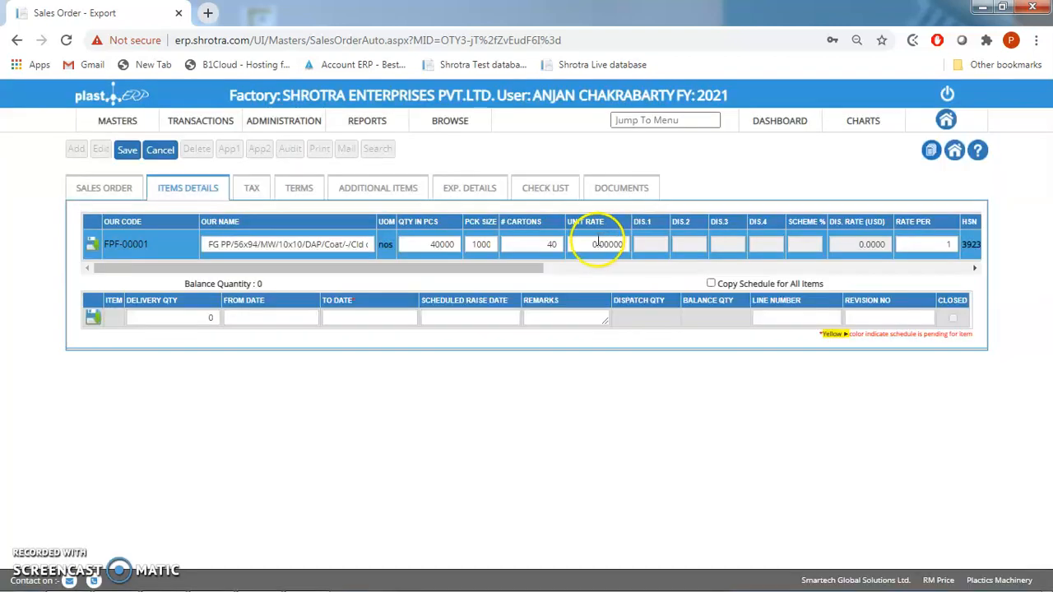
pyautogui.click(589, 241)
pyautogui.doubleClick(590, 245)
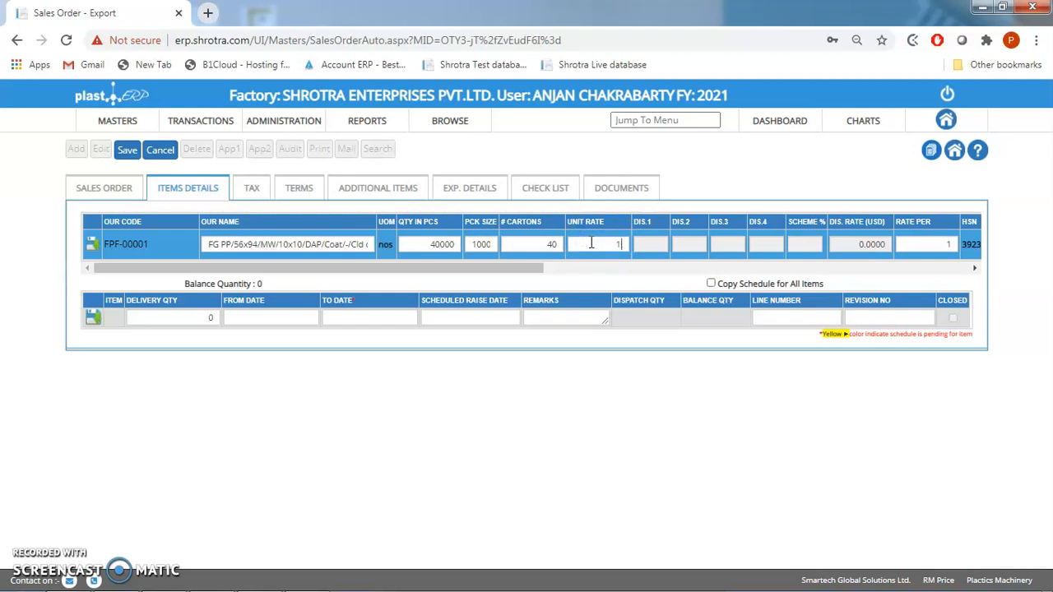
# - Set bundle quantity 40, quantity per bale 1000, meter/roll 0, quantity per pallet 0 and bale marking "Test bale marking 123", then save the item line
pyautogui.press('Tab')
pyautogui.press('Tab')
pyautogui.press('Tab')
pyautogui.press('Tab')
pyautogui.press('Tab')
pyautogui.press('Tab')
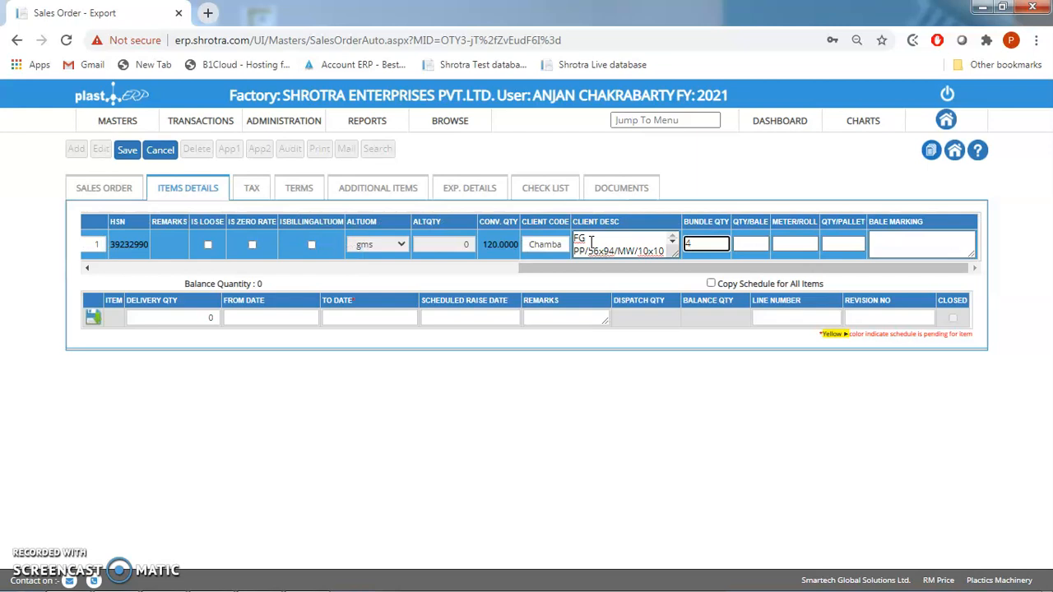
pyautogui.press('Tab')
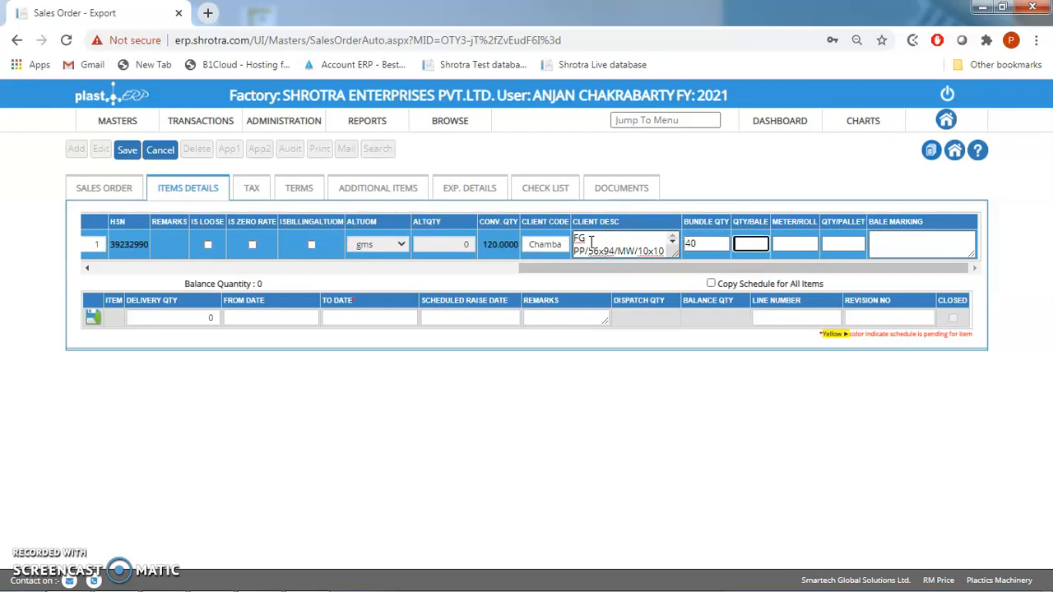
pyautogui.press('Tab')
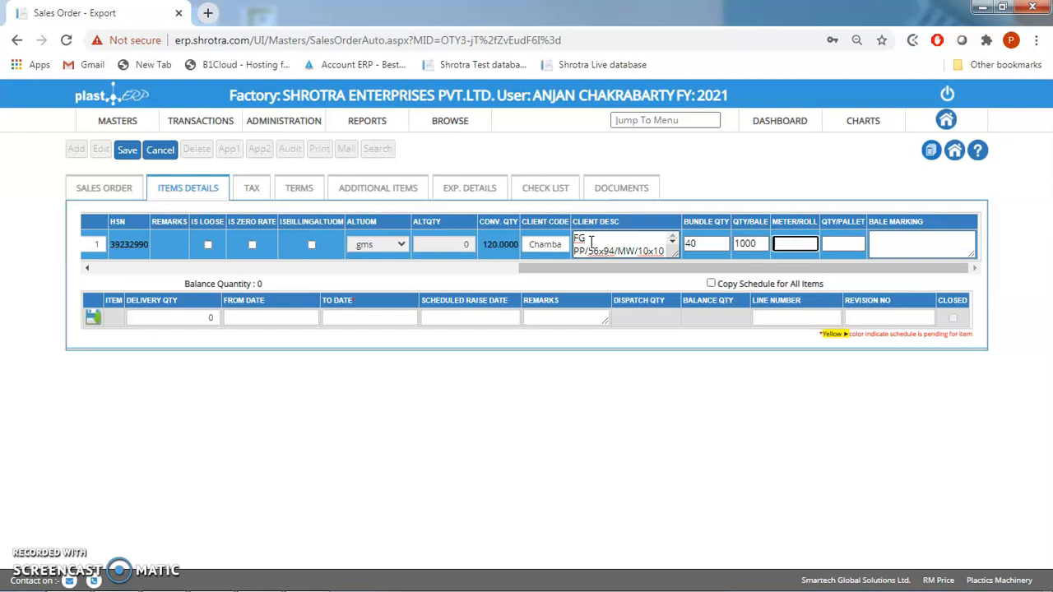
pyautogui.press('Tab')
pyautogui.press('Tab')
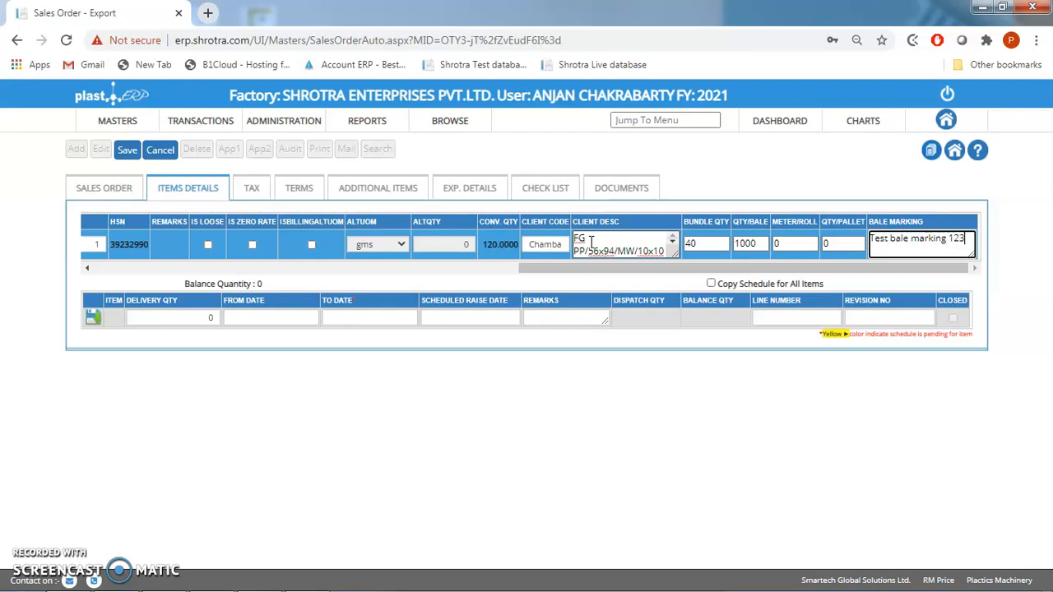
pyautogui.moveTo(551, 270); pyautogui.dragTo(100, 273)
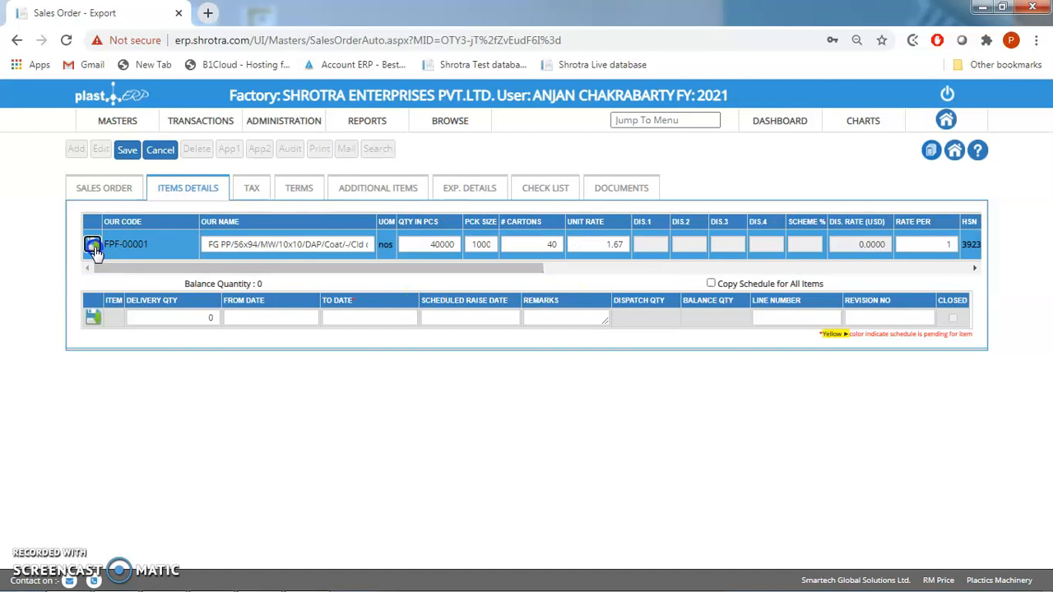
pyautogui.click(93, 246)
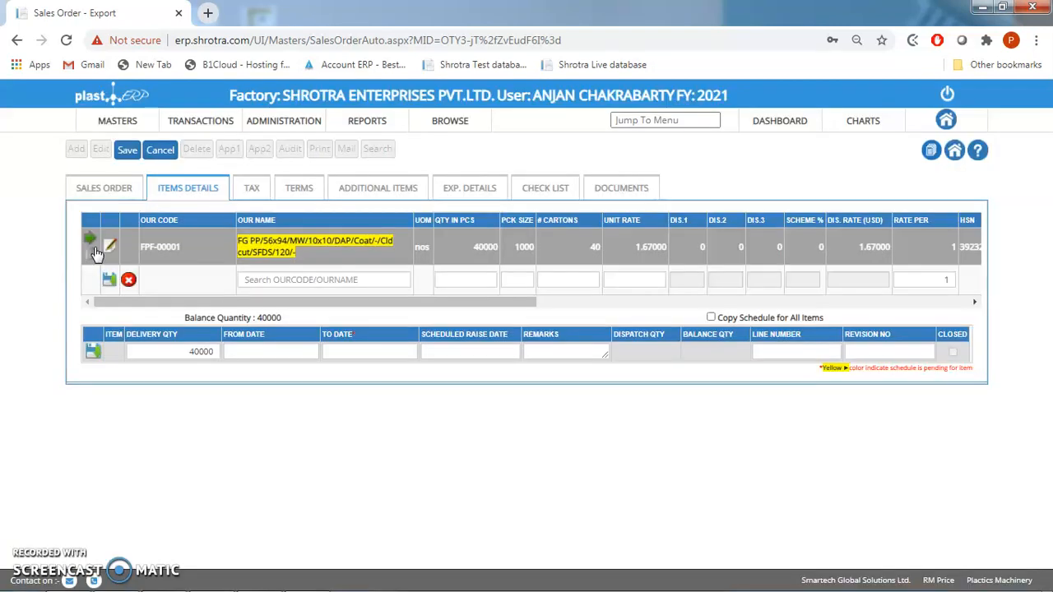
# - Set the item's delivery schedule to run from 11/Aug/2020 to 13/Aug/2020
pyautogui.click(243, 347)
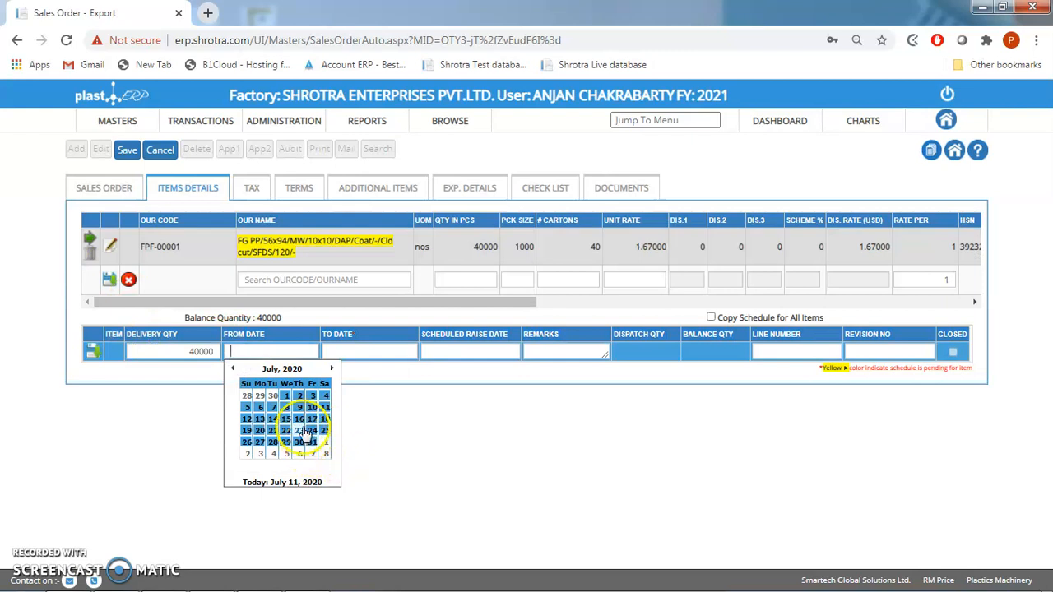
pyautogui.click(333, 369)
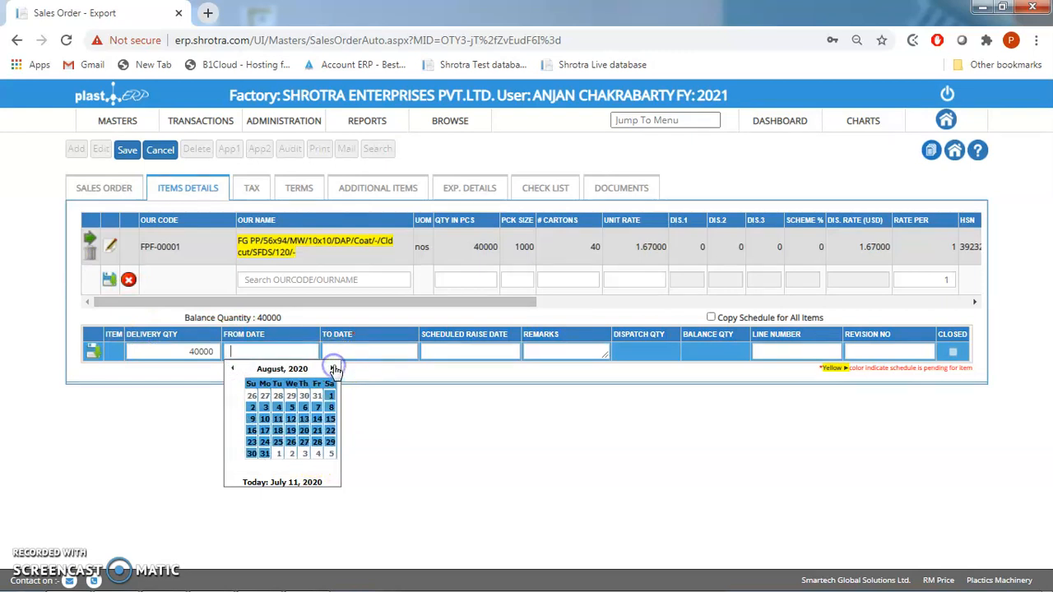
pyautogui.click(277, 419)
pyautogui.click(355, 352)
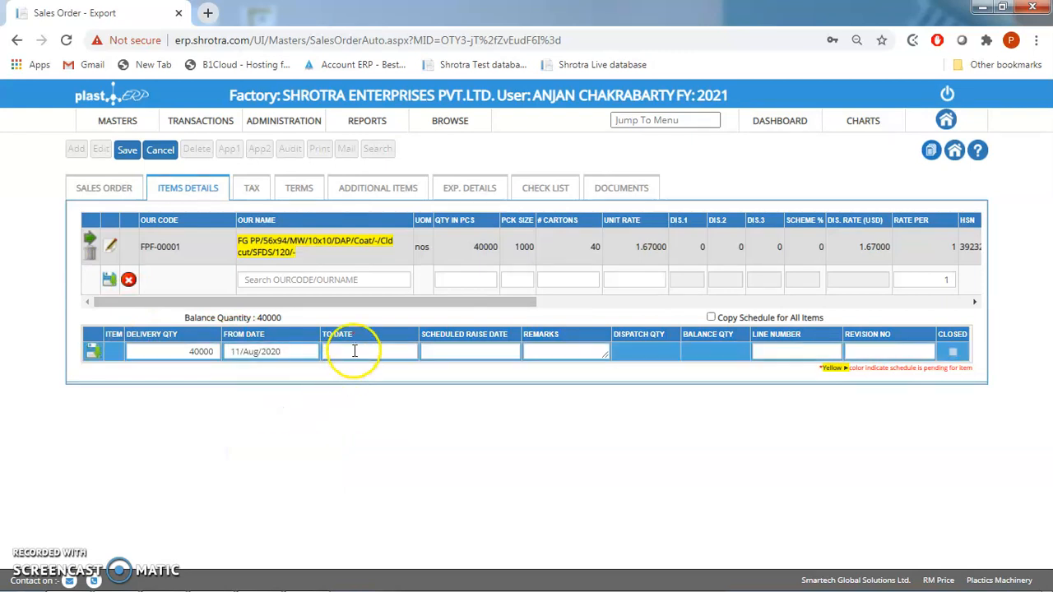
pyautogui.click(432, 371)
pyautogui.click(397, 419)
# - Set the scheduled raise date to 11/Jul/2020, enter the remark "Final Delivery" and save the delivery schedule line
pyautogui.click(452, 352)
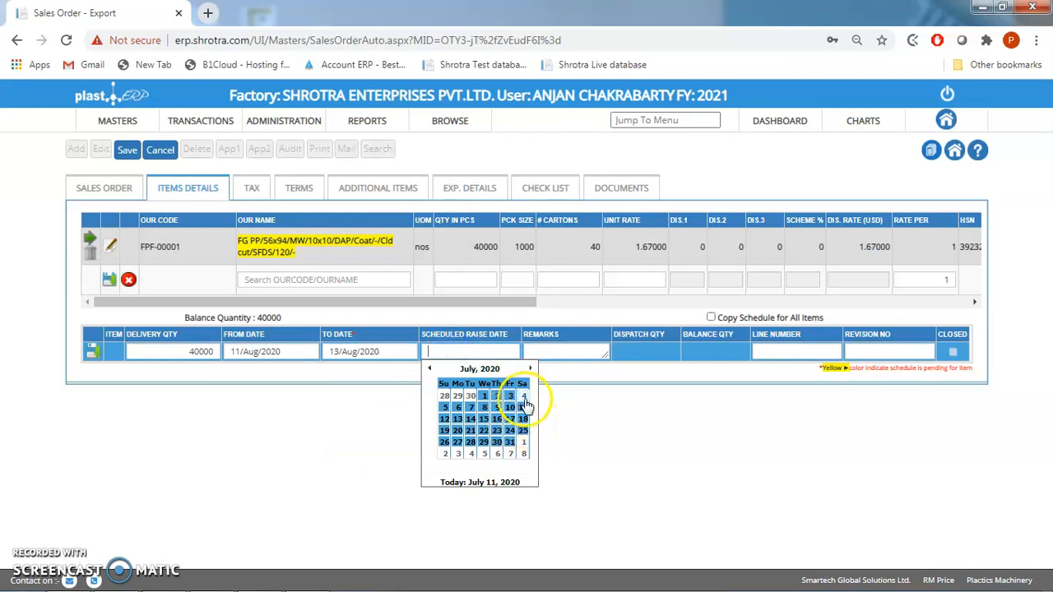
pyautogui.click(523, 407)
pyautogui.click(550, 349)
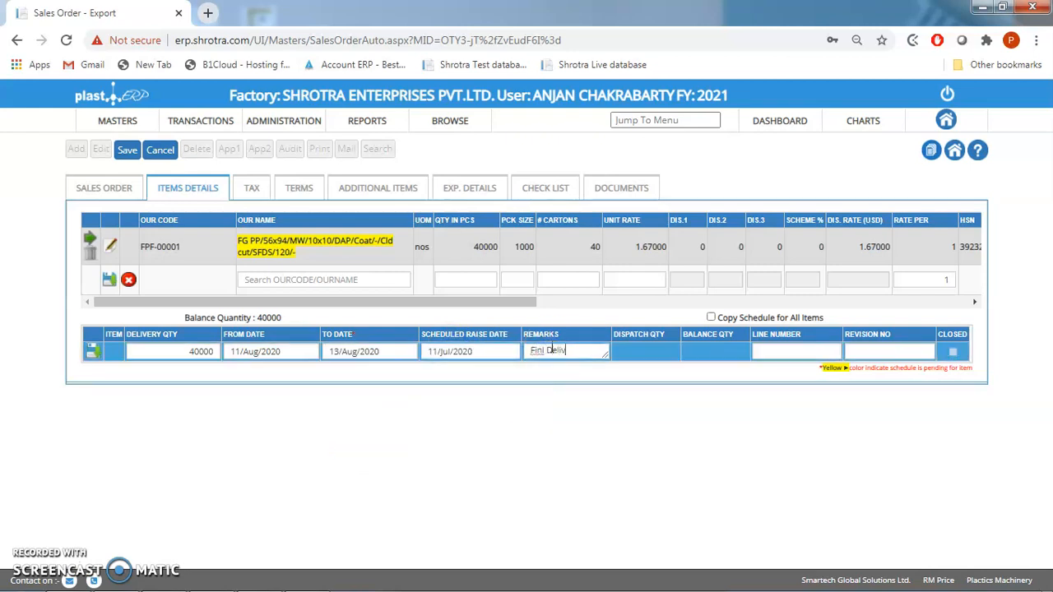
pyautogui.click(544, 356)
pyautogui.write('a')
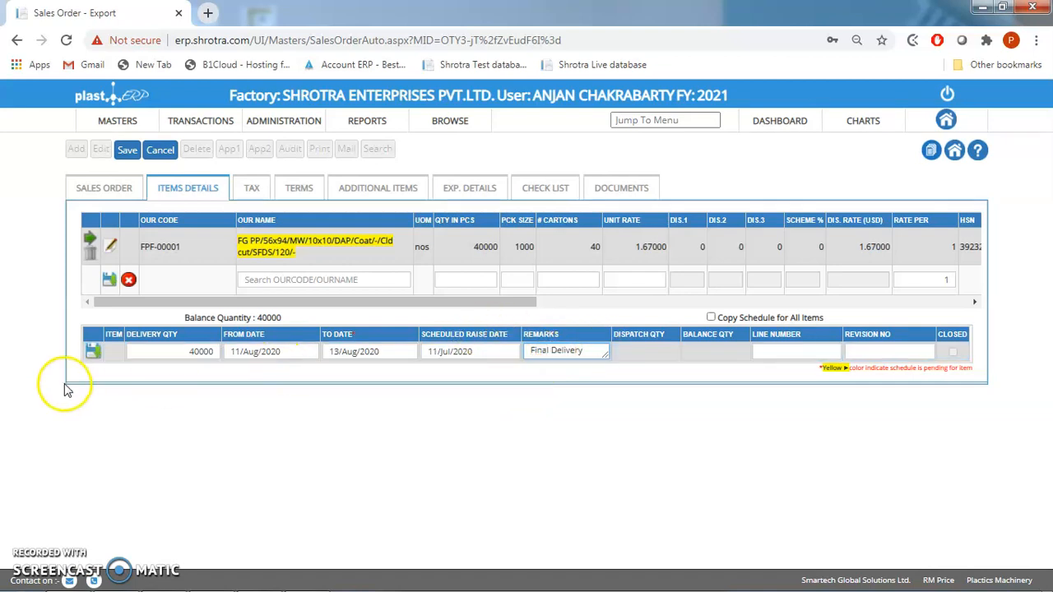
pyautogui.click(93, 352)
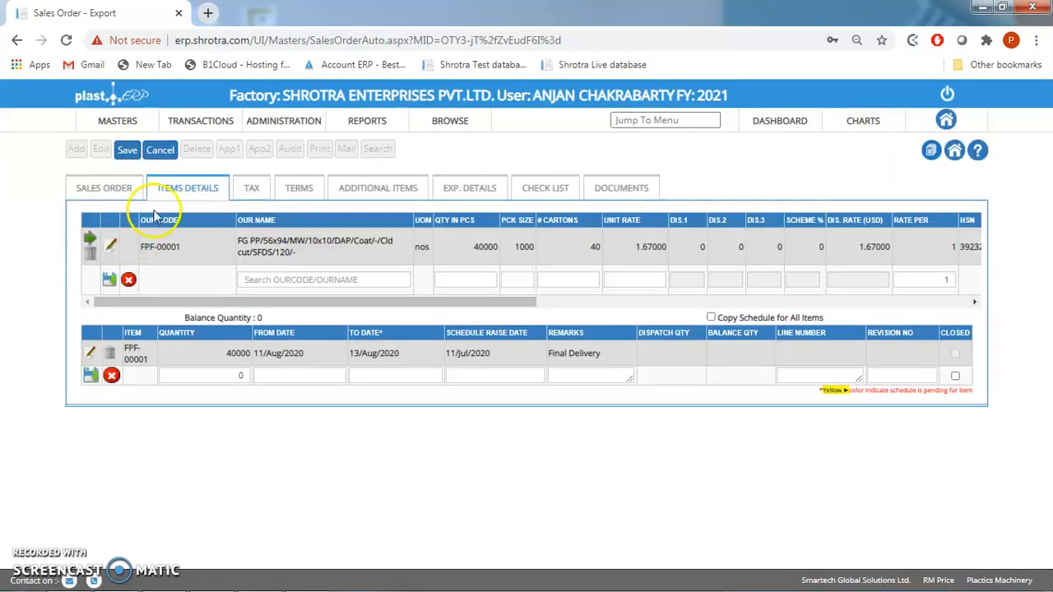
# - Calculate the new order's charges and review its terms, additional items and export details
pyautogui.click(243, 188)
pyautogui.click(720, 256)
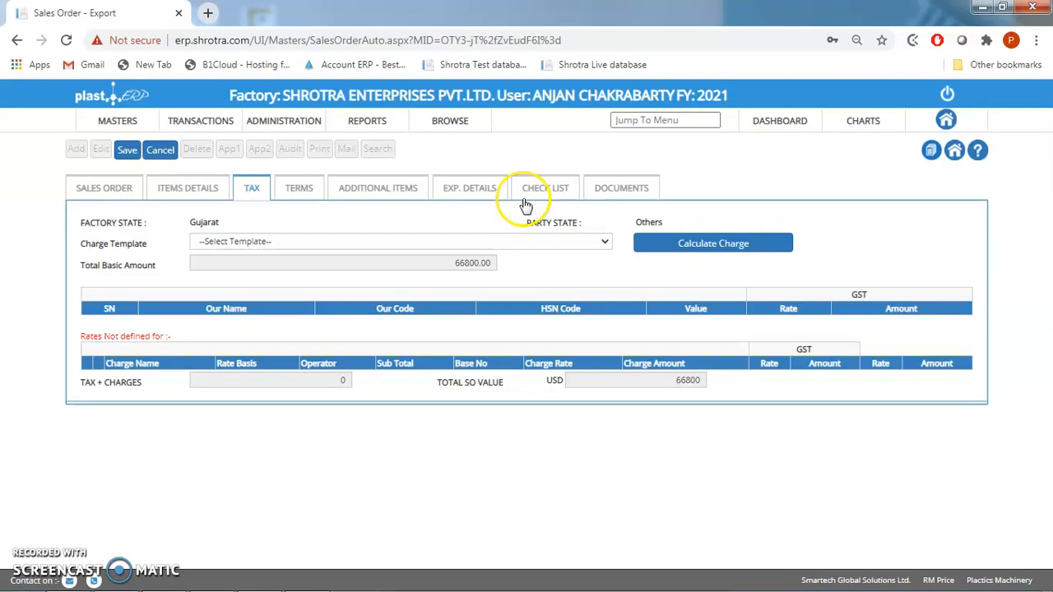
pyautogui.click(320, 186)
pyautogui.click(376, 189)
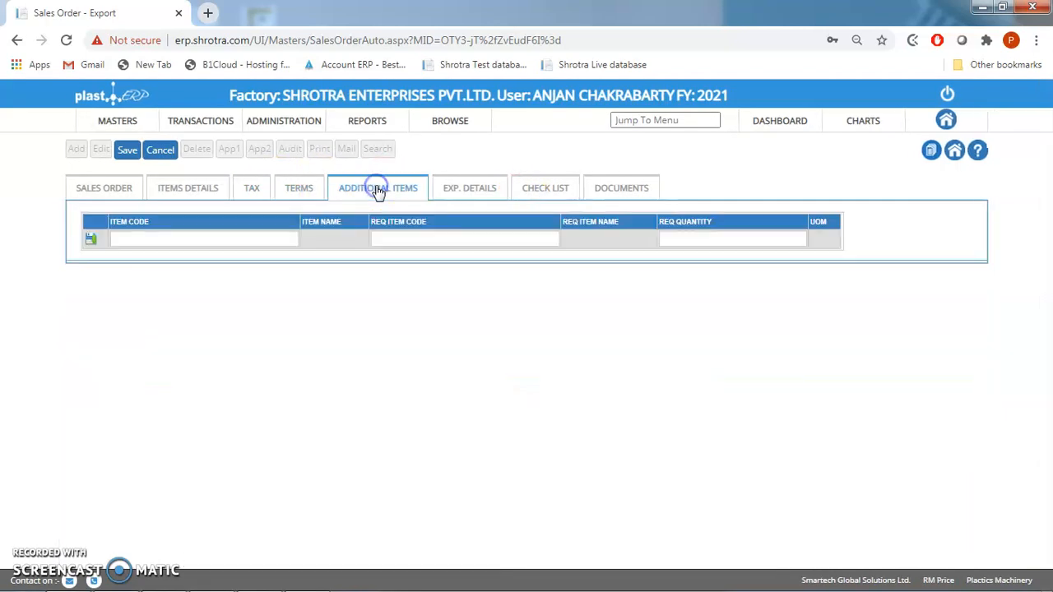
pyautogui.click(464, 195)
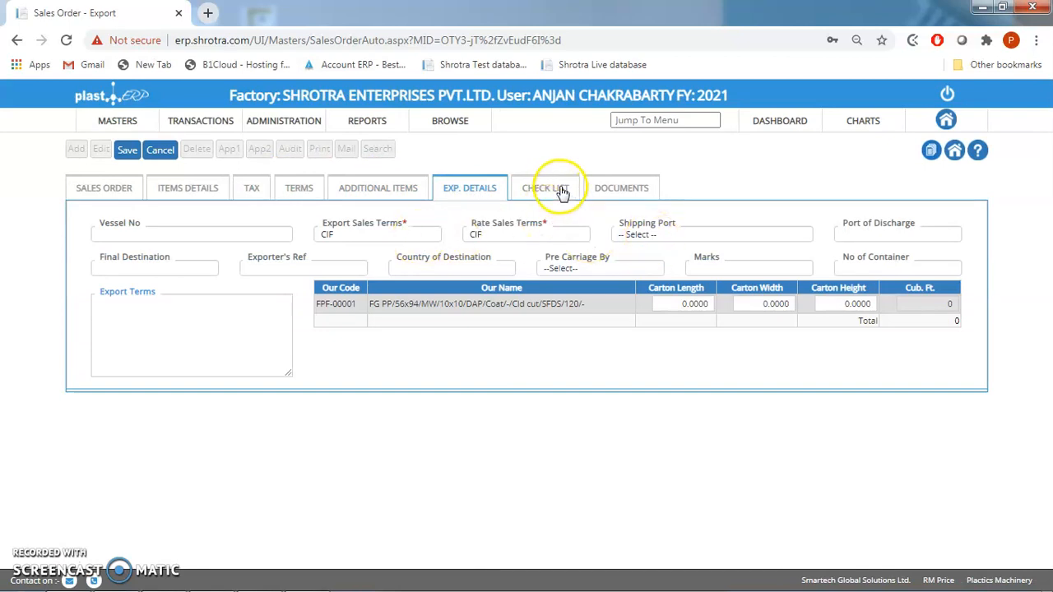
# - Save the new sales order and give it both the first-level and second-level approvals
pyautogui.click(126, 157)
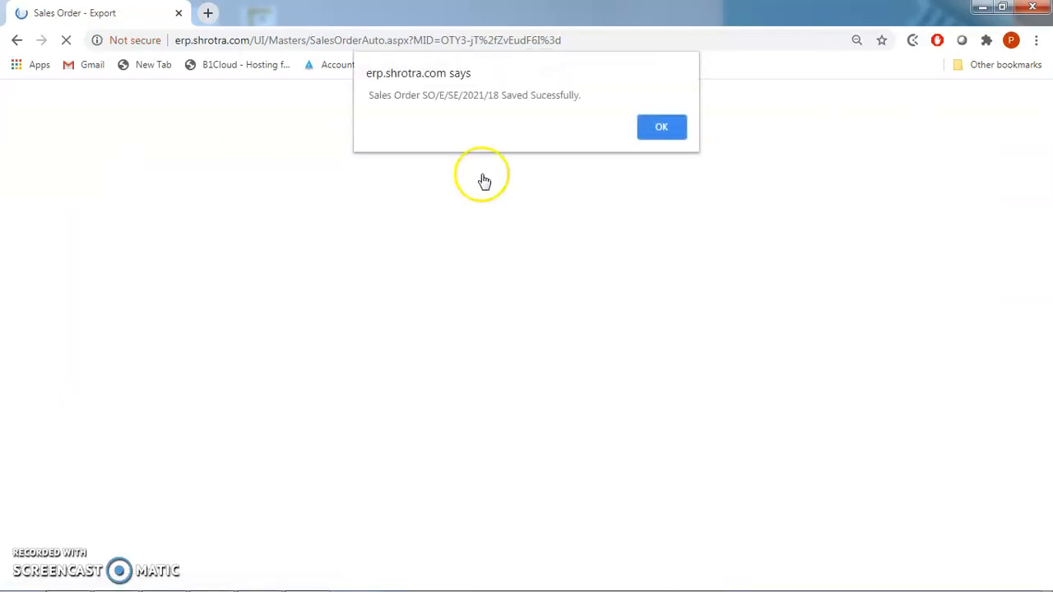
pyautogui.click(680, 124)
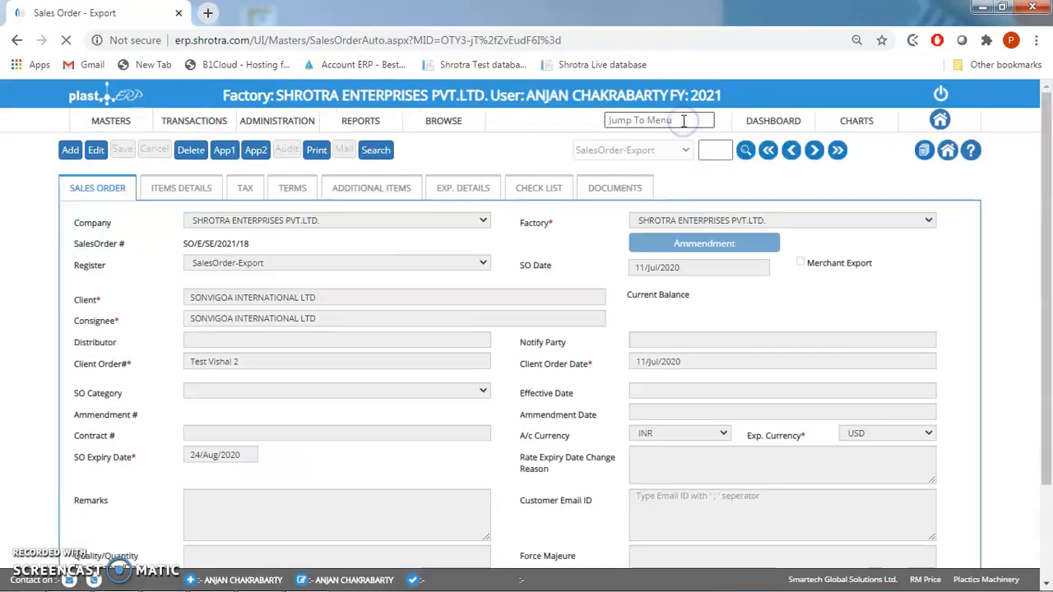
pyautogui.click(226, 152)
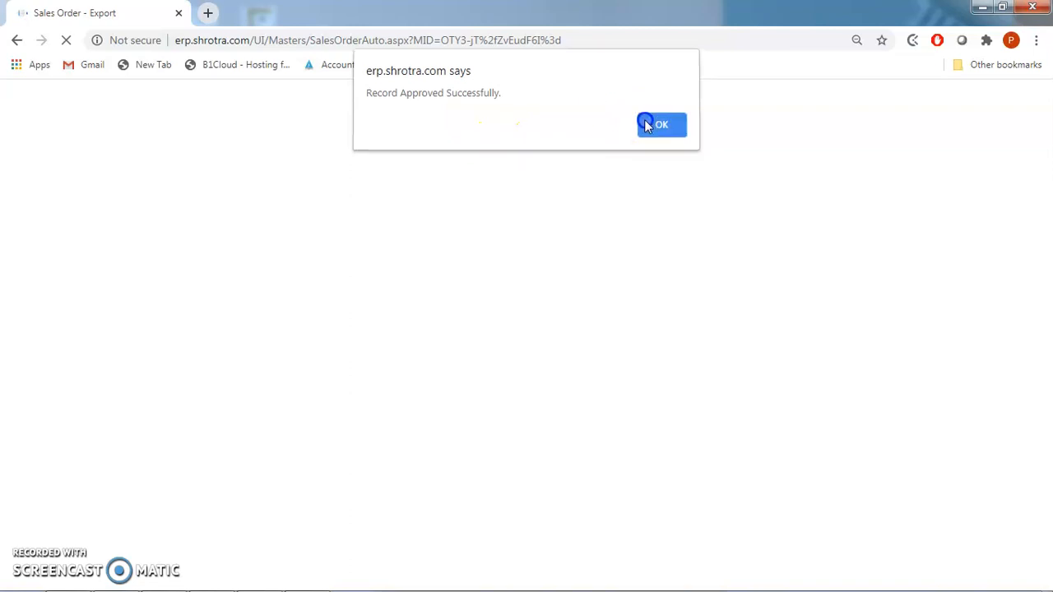
pyautogui.click(646, 126)
pyautogui.click(254, 151)
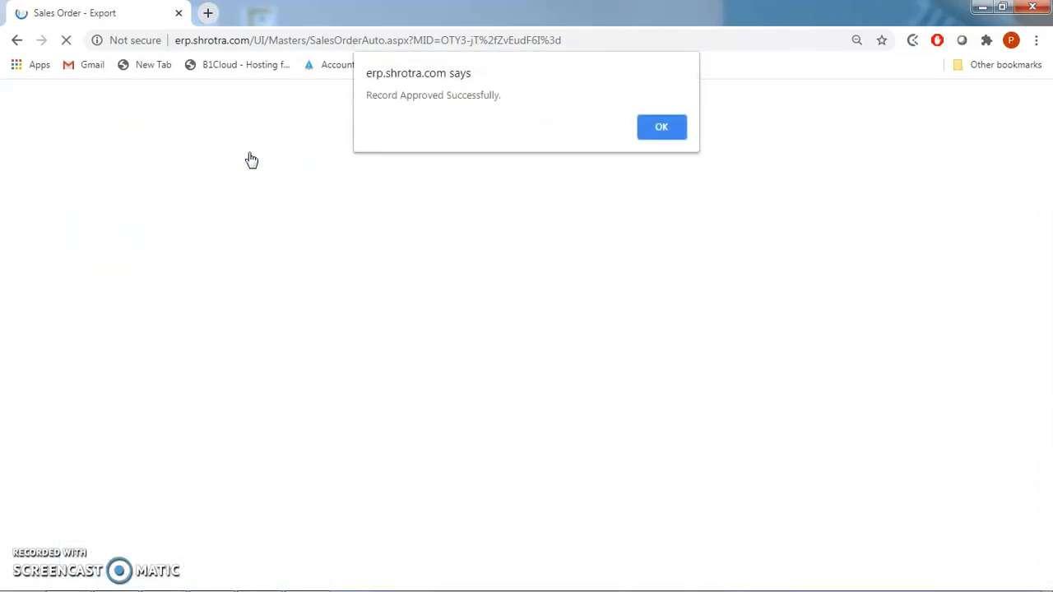
pyautogui.click(665, 129)
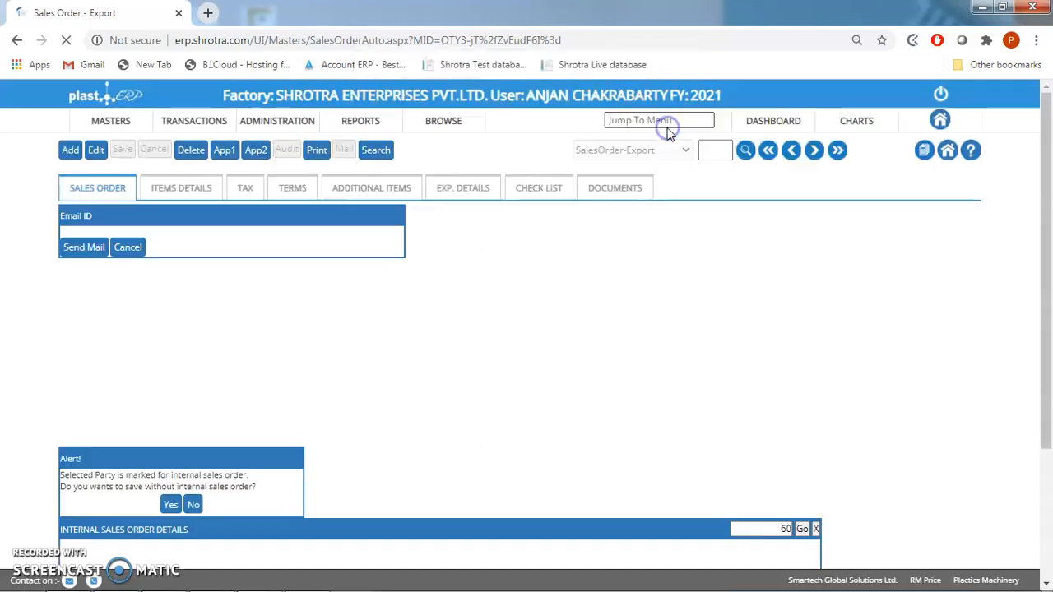